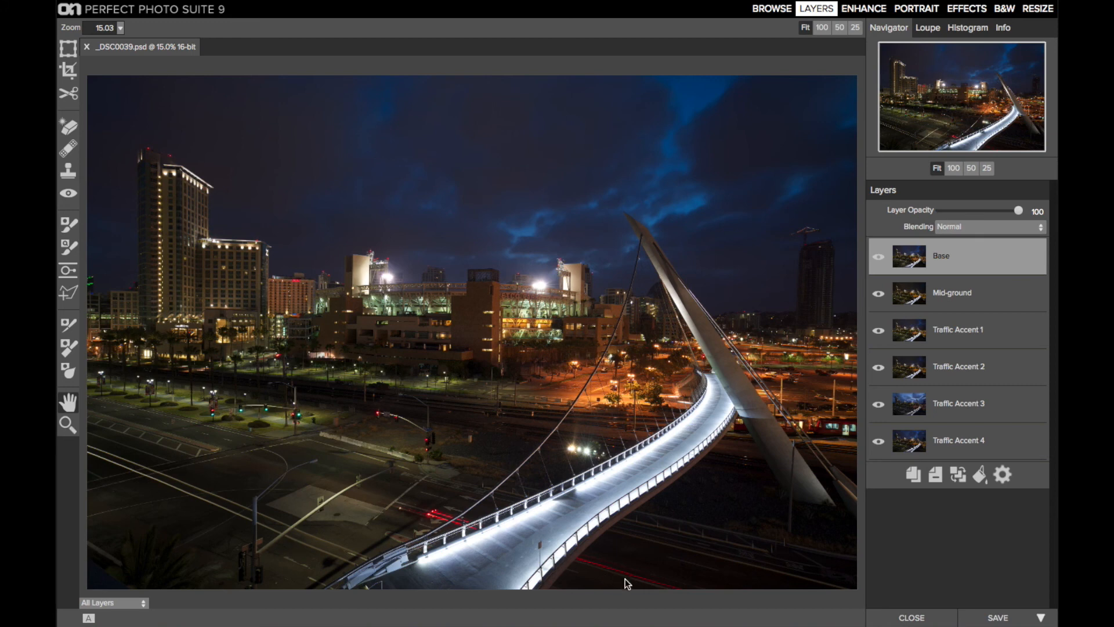
Step: Hide the Base, Mid-ground and Traffic Accent 1, 2 and 3 layers one by one to examine each exposure beneath
{"action": "left_click", "coordinate": [879, 257]}
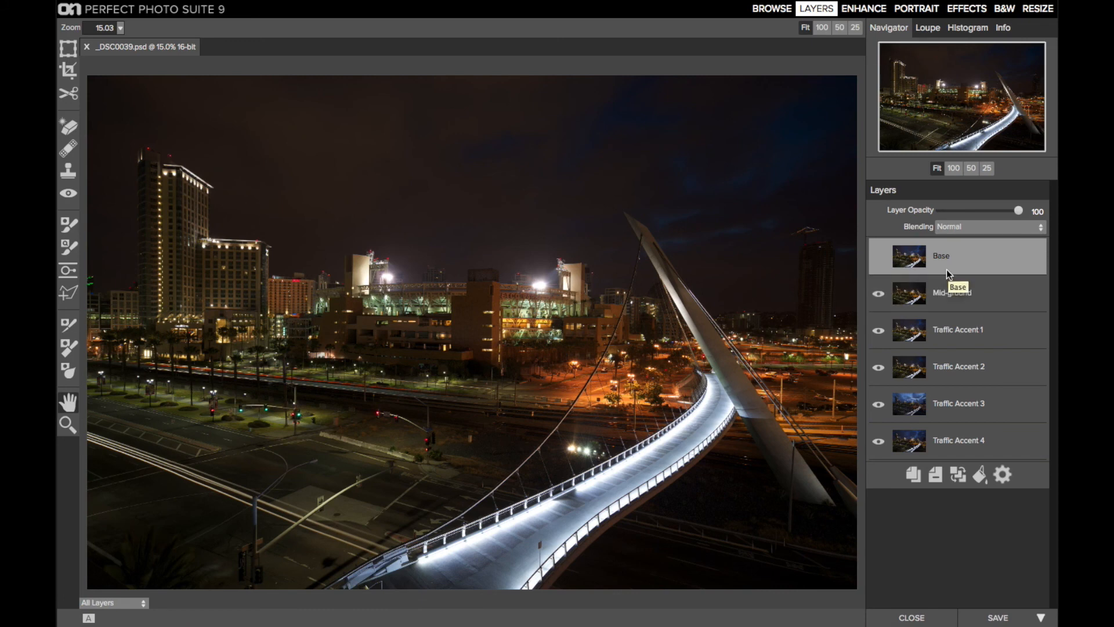
{"action": "left_click", "coordinate": [878, 292]}
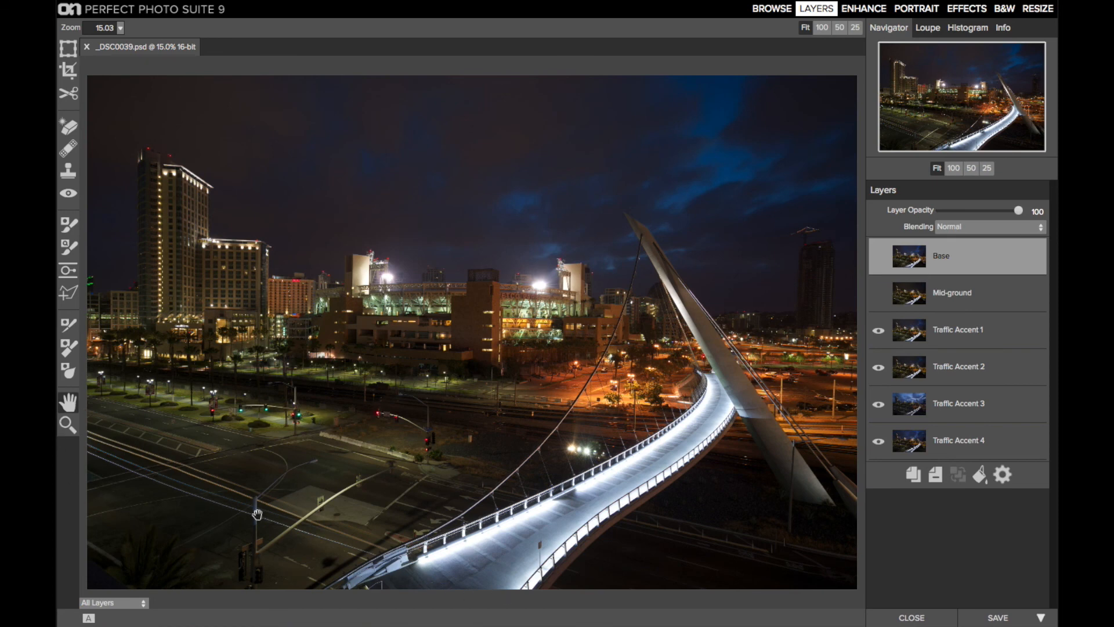
{"action": "left_click", "coordinate": [878, 331]}
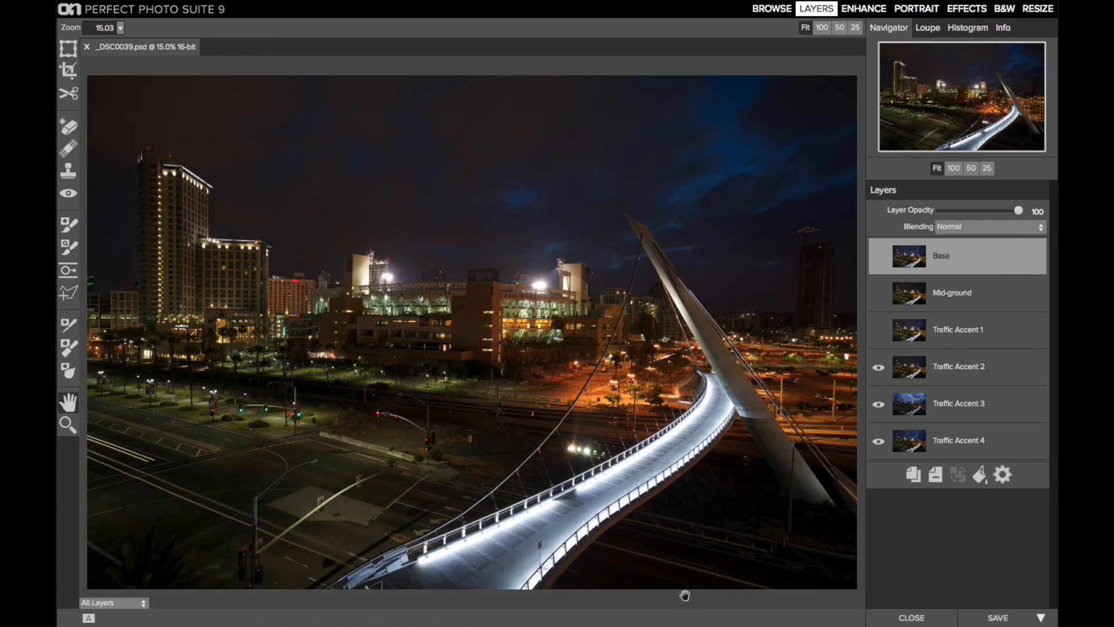
{"action": "left_click", "coordinate": [881, 367]}
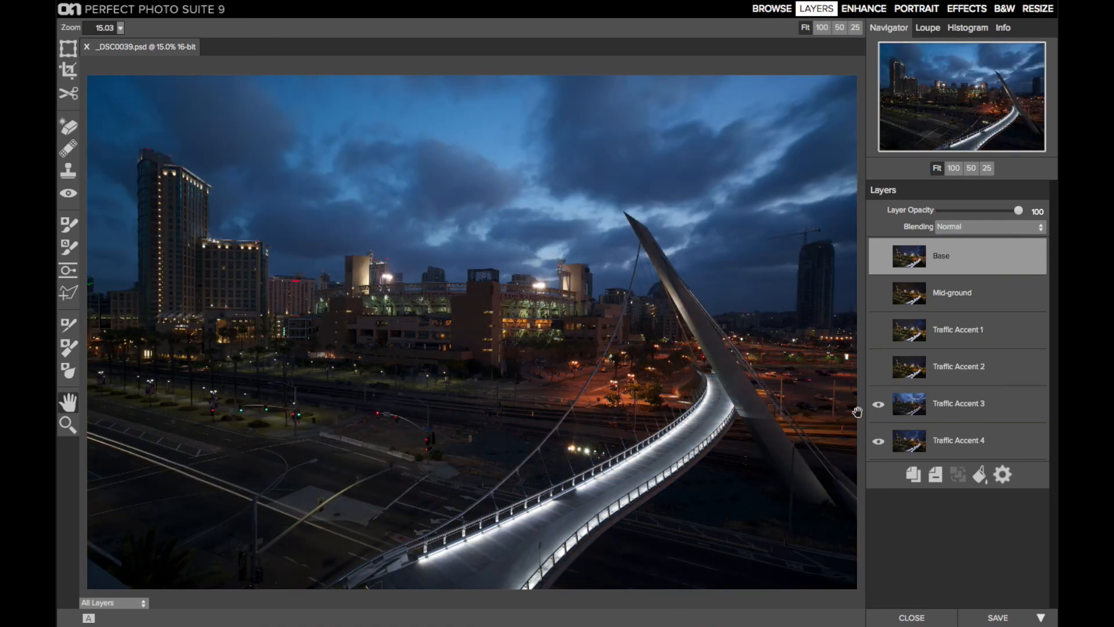
{"action": "left_click", "coordinate": [880, 405]}
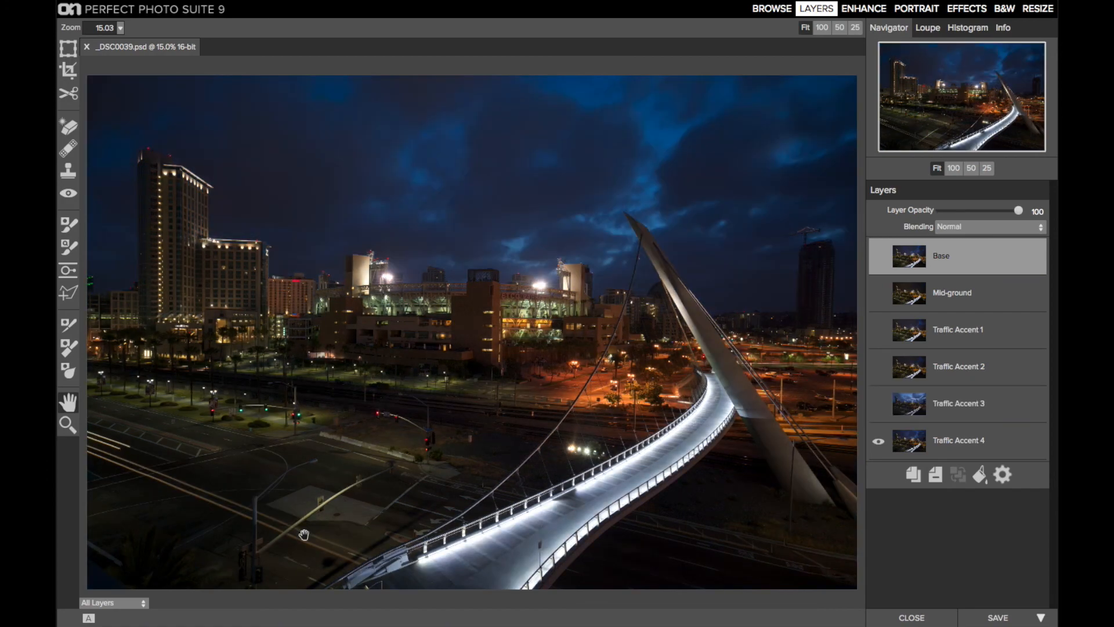
Step: Show the Traffic Accent 3, 2 and 1, Mid-ground and Base layers again
{"action": "left_click", "coordinate": [878, 403]}
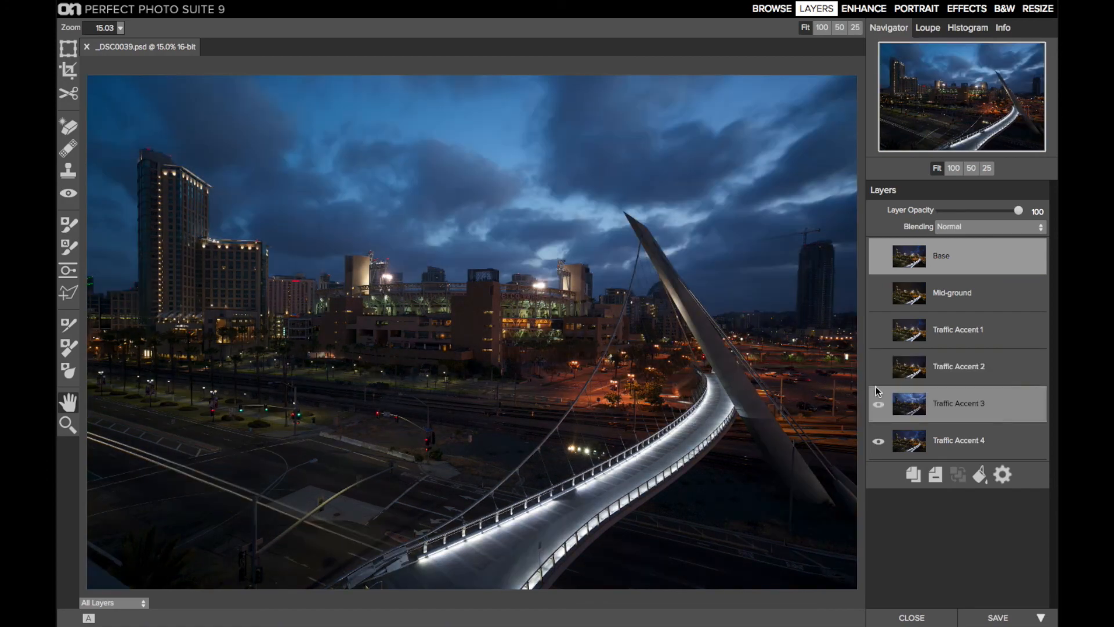
{"action": "left_click", "coordinate": [876, 368]}
{"action": "left_click", "coordinate": [879, 329]}
{"action": "left_click", "coordinate": [879, 294]}
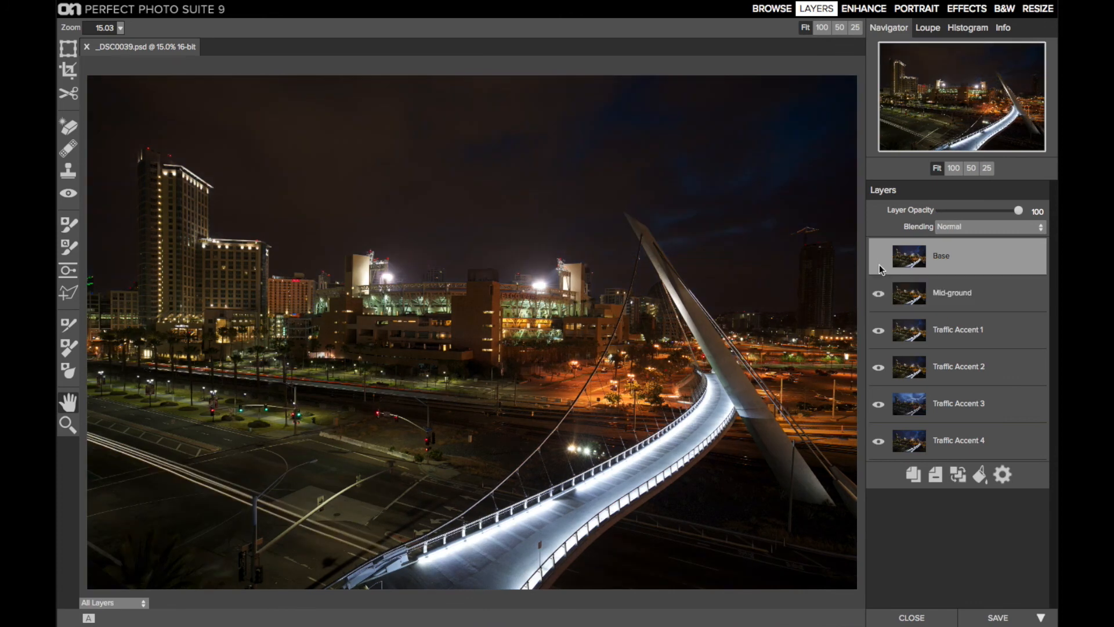
{"action": "left_click", "coordinate": [881, 255]}
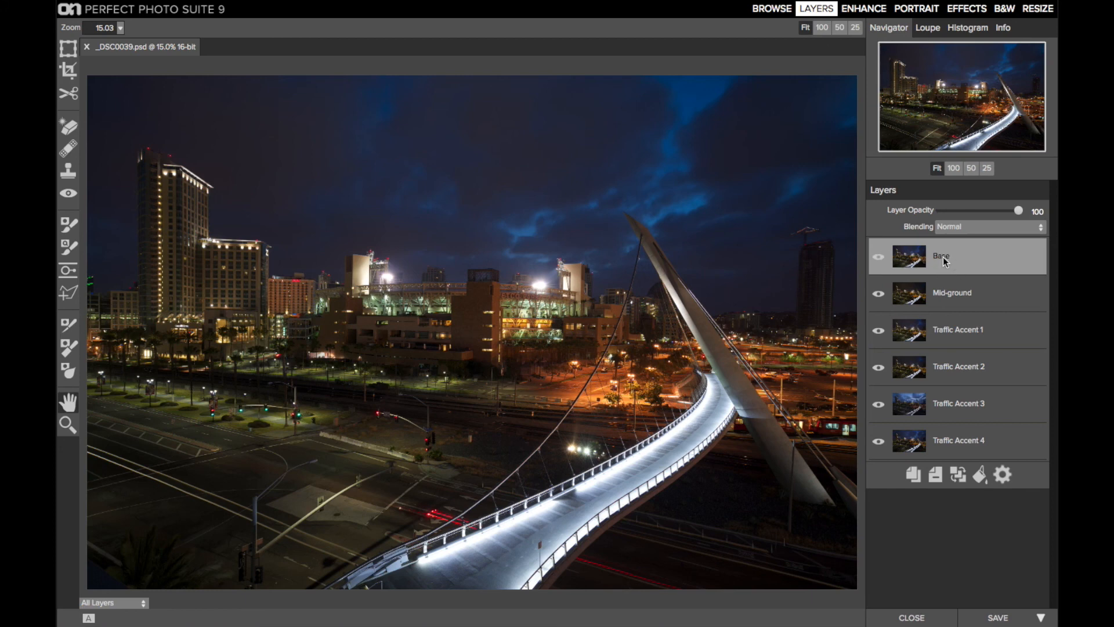
Step: Move the Mid-ground layer above Base and set its blending mode to Lighten
{"action": "left_click", "coordinate": [883, 258]}
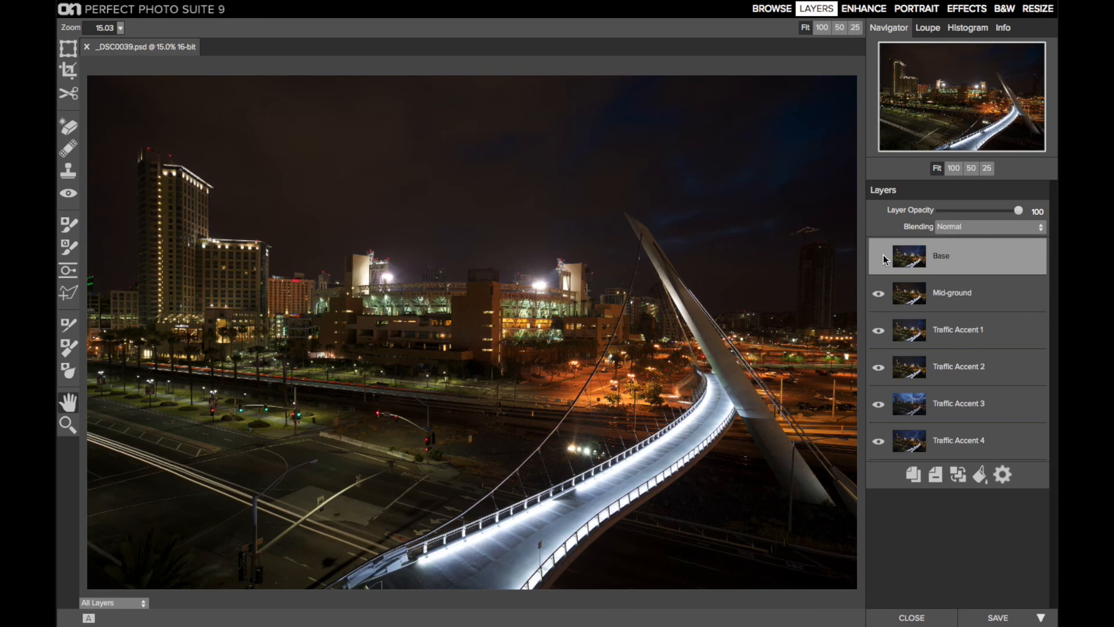
{"action": "left_click", "coordinate": [884, 256]}
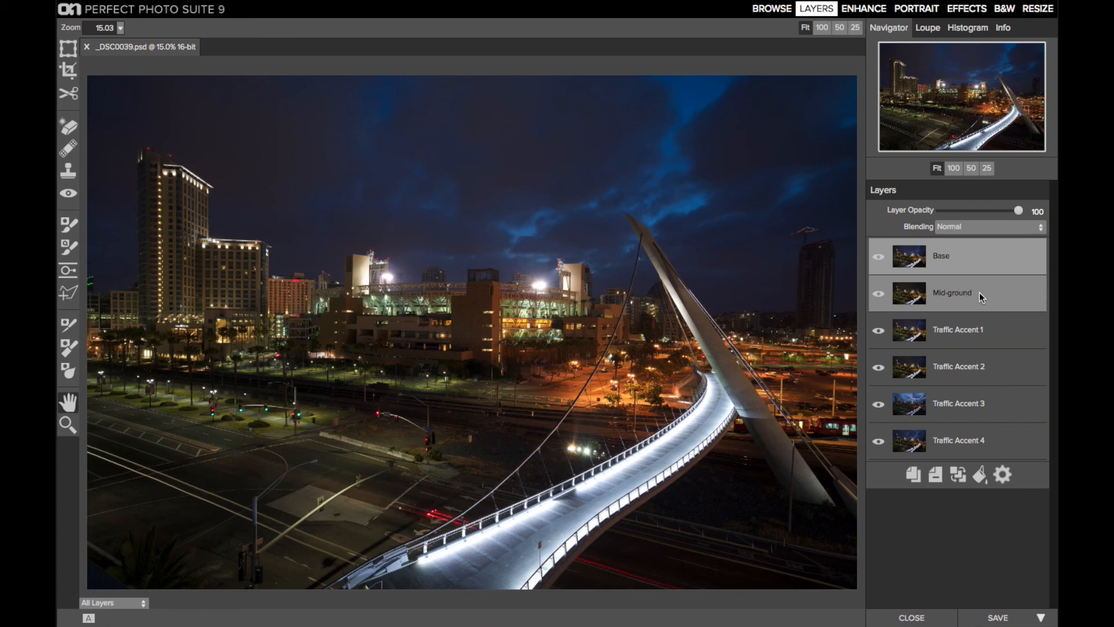
{"action": "left_click_drag", "start_coordinate": [979, 292], "coordinate": [981, 242]}
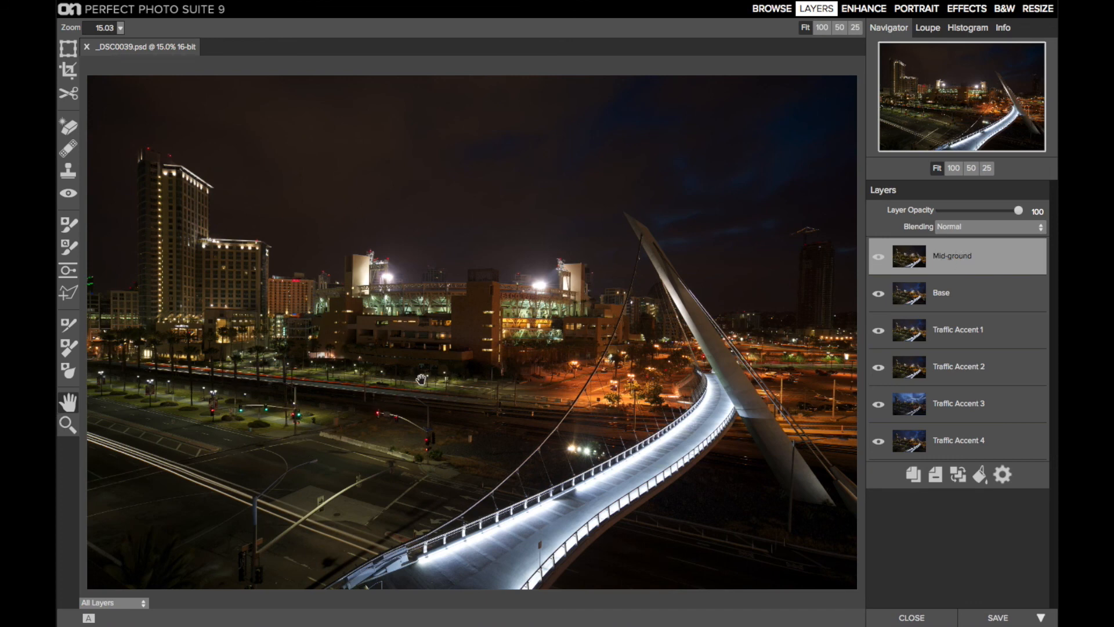
{"action": "left_click", "coordinate": [880, 257]}
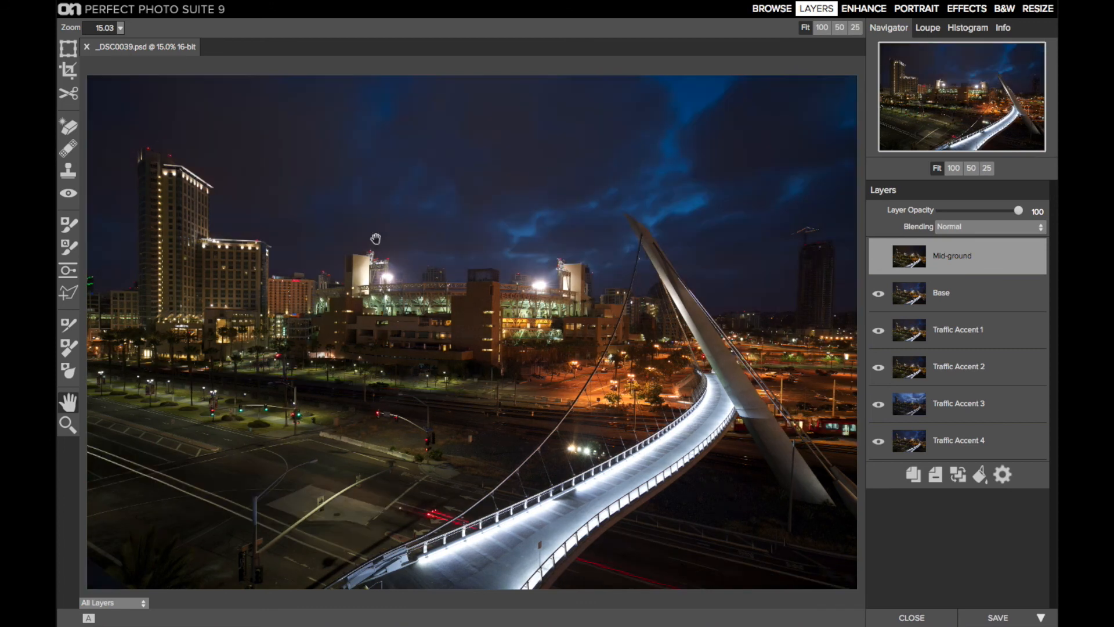
{"action": "left_click", "coordinate": [879, 256]}
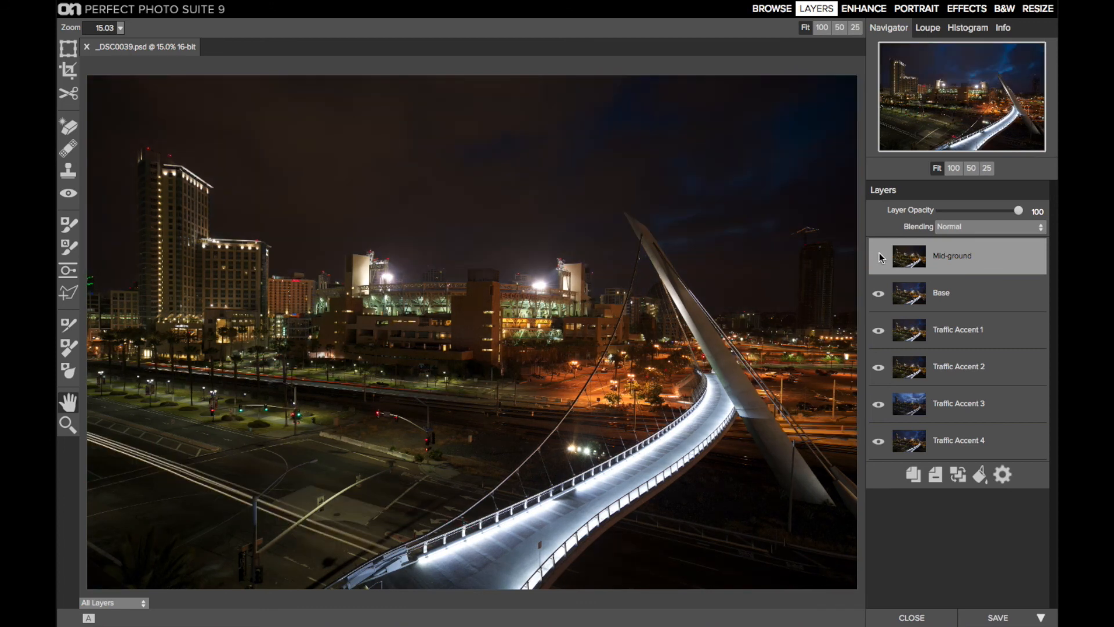
{"action": "left_click", "coordinate": [980, 226]}
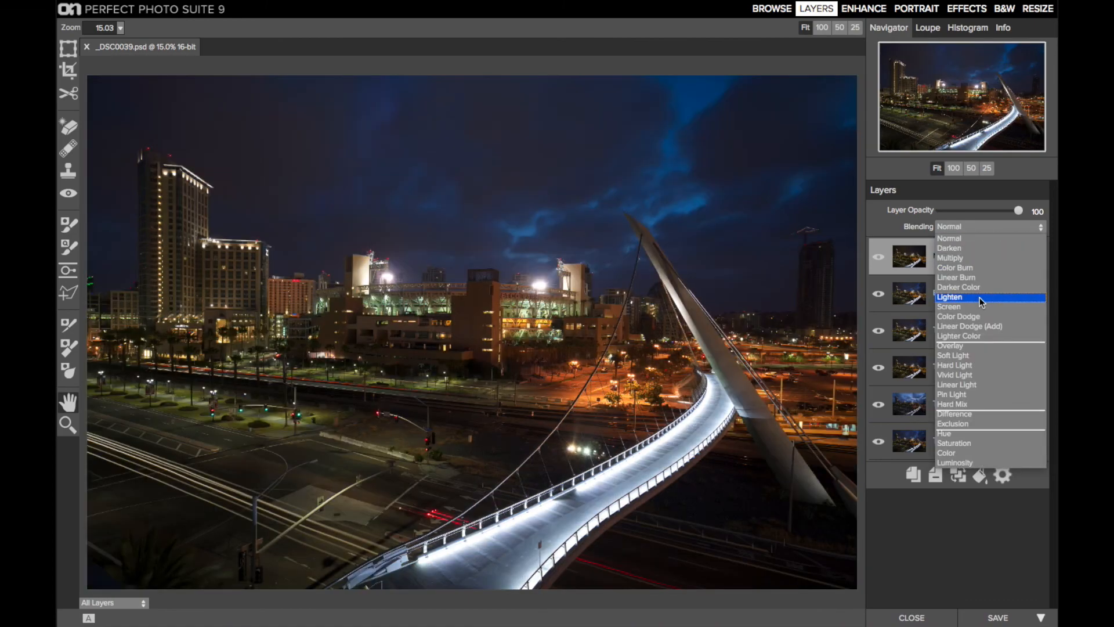
{"action": "left_click", "coordinate": [979, 297]}
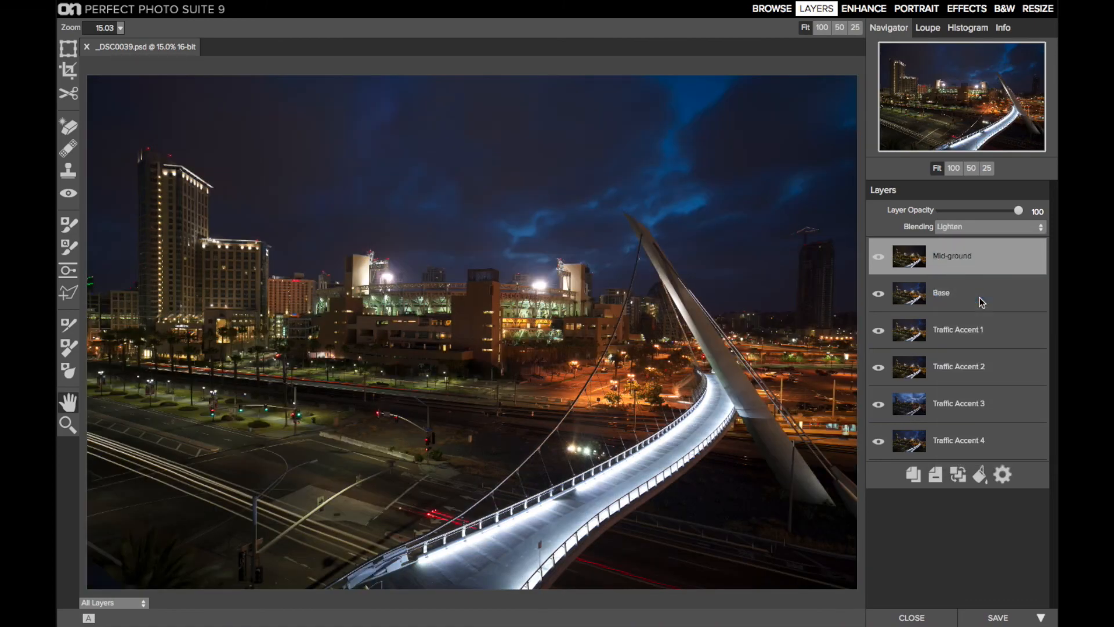
Step: Compare the image with and without the Mid-ground layer, and check the exposure beneath the Base layer
{"action": "left_click", "coordinate": [879, 257]}
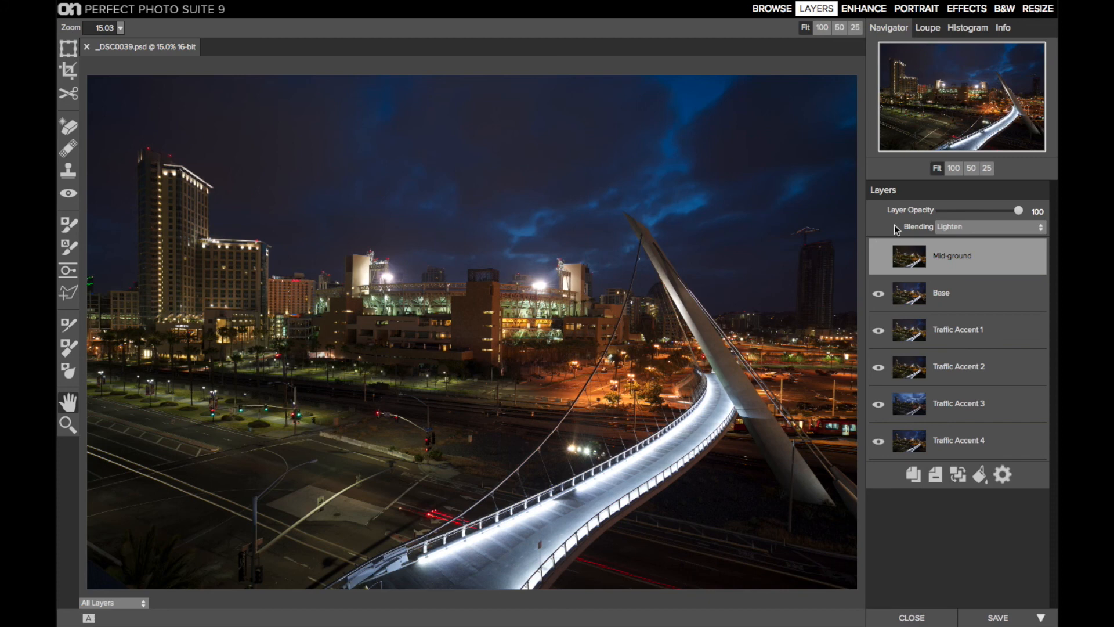
{"action": "left_click", "coordinate": [878, 258]}
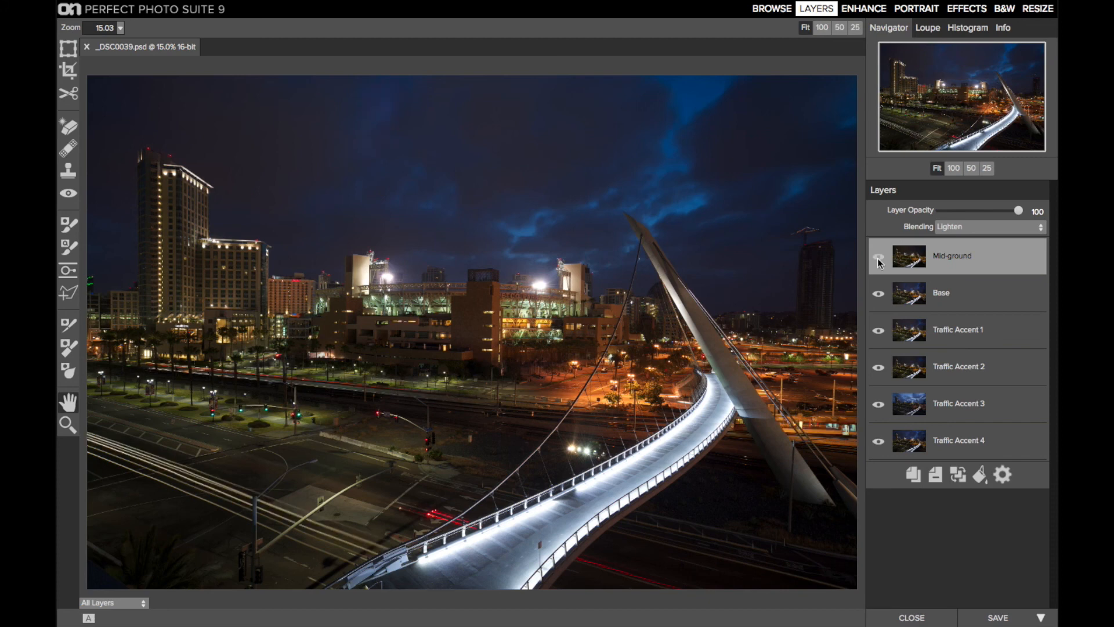
{"action": "left_click", "coordinate": [878, 259]}
{"action": "left_click", "coordinate": [878, 259]}
{"action": "left_click", "coordinate": [877, 259]}
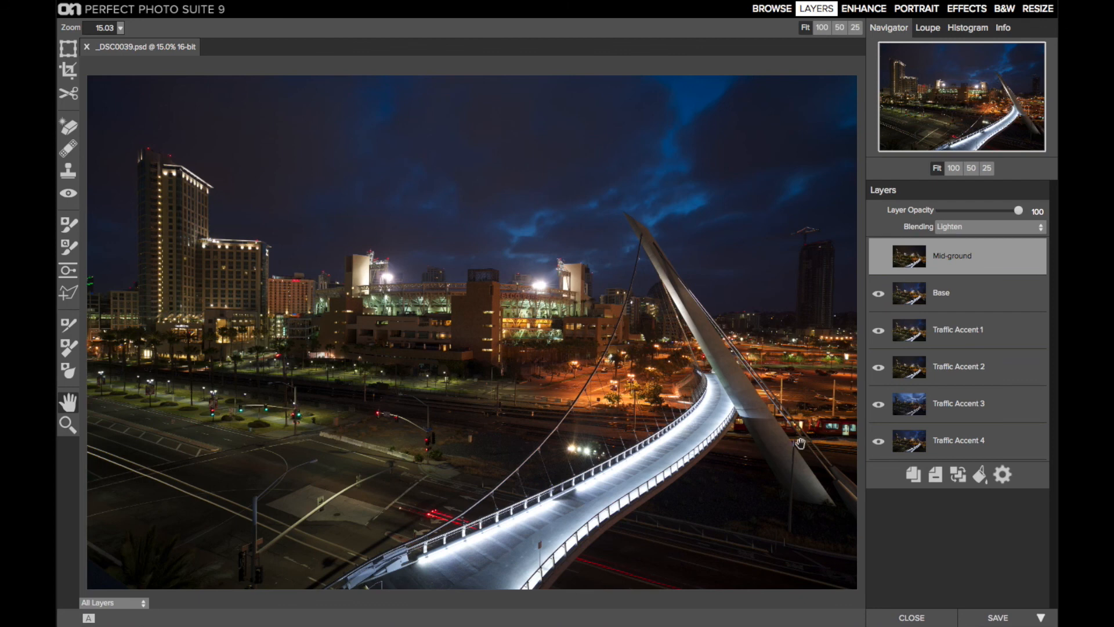
{"action": "left_click", "coordinate": [878, 294]}
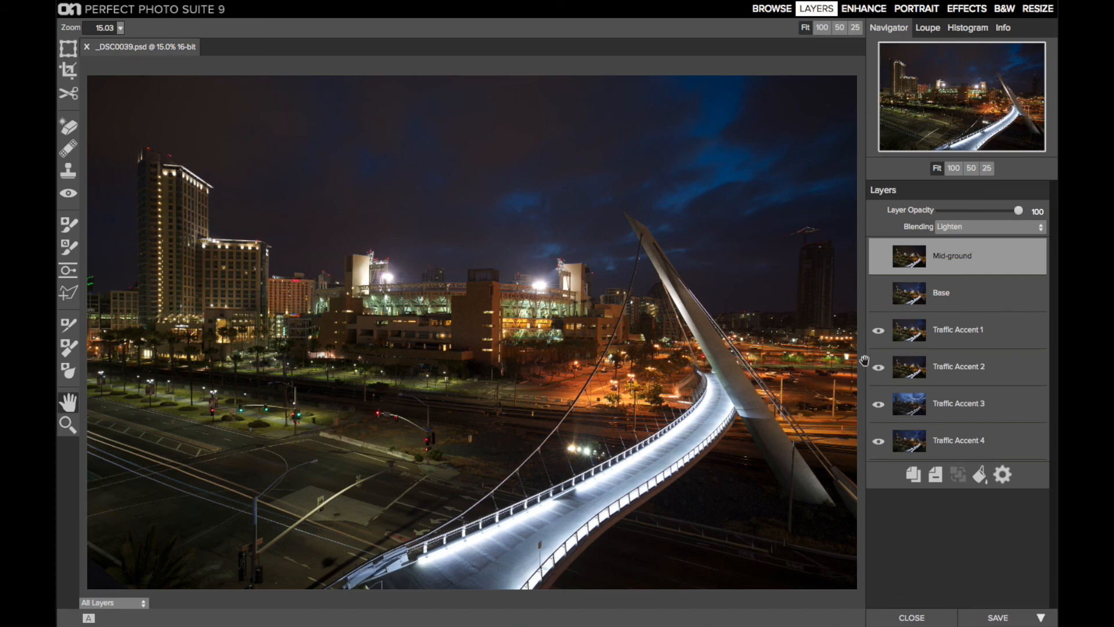
{"action": "left_click", "coordinate": [880, 291]}
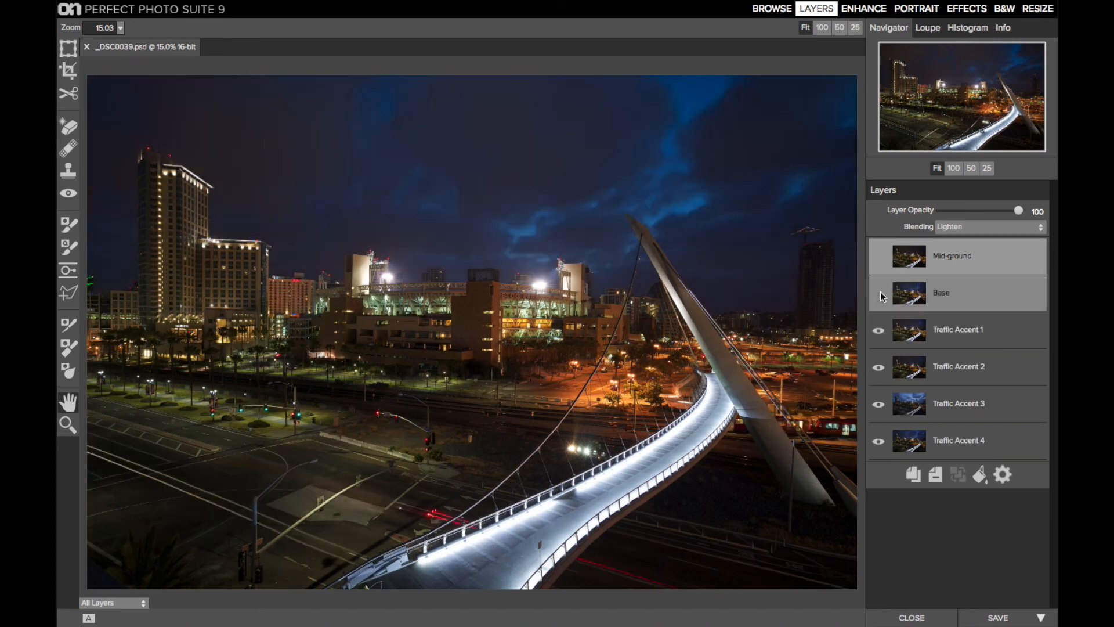
Step: Show the Mid-ground layer and merge it down into the Base layer
{"action": "left_click", "coordinate": [879, 256]}
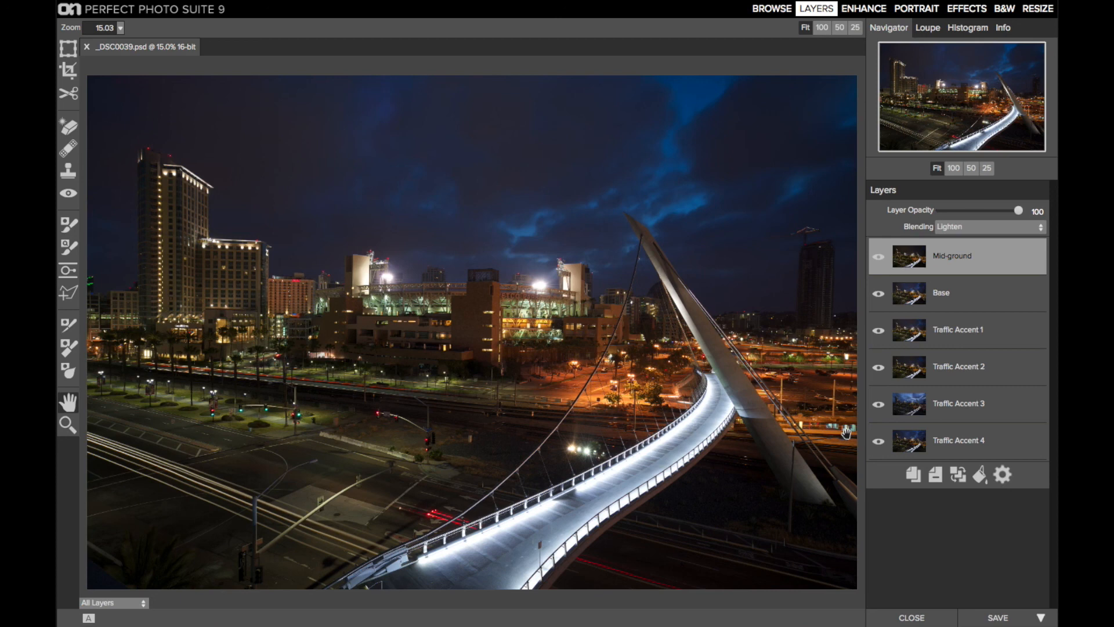
{"action": "left_click", "coordinate": [879, 260]}
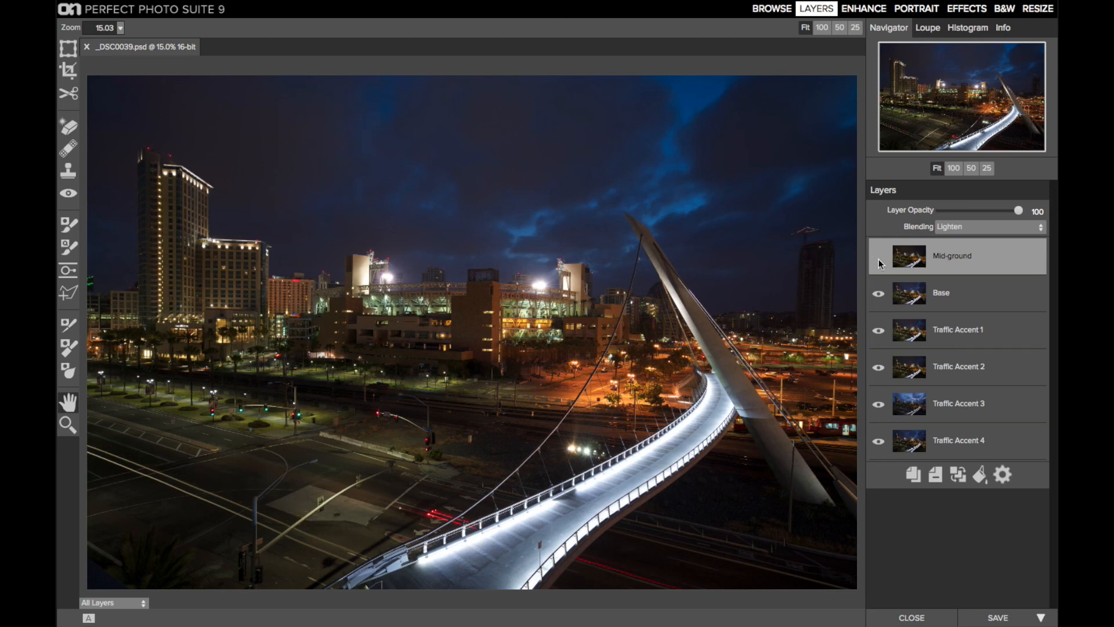
{"action": "left_click", "coordinate": [878, 259]}
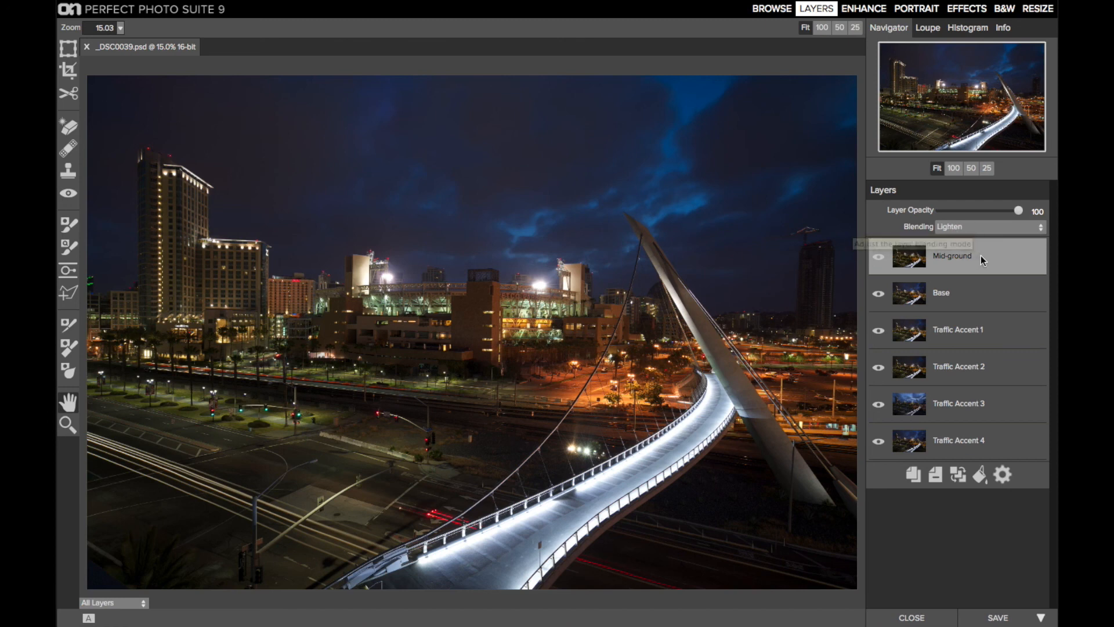
{"action": "left_click", "coordinate": [959, 474]}
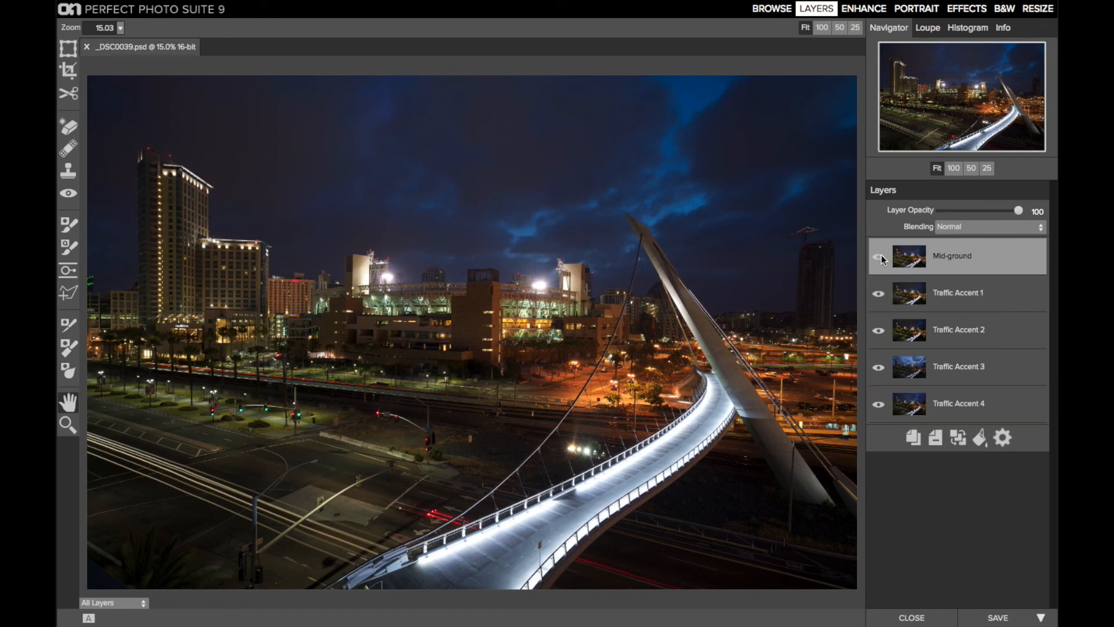
Step: Move the Traffic Accent 1 layer above Mid-ground and set its blending mode to Lighten
{"action": "left_click_drag", "start_coordinate": [945, 294], "coordinate": [976, 238]}
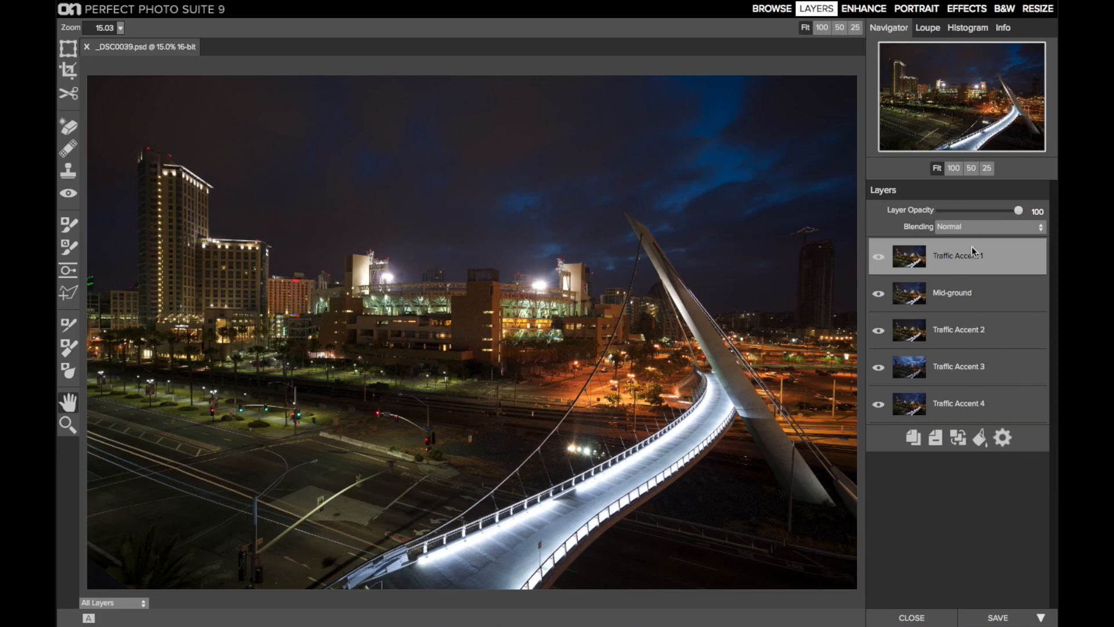
{"action": "left_click", "coordinate": [970, 228]}
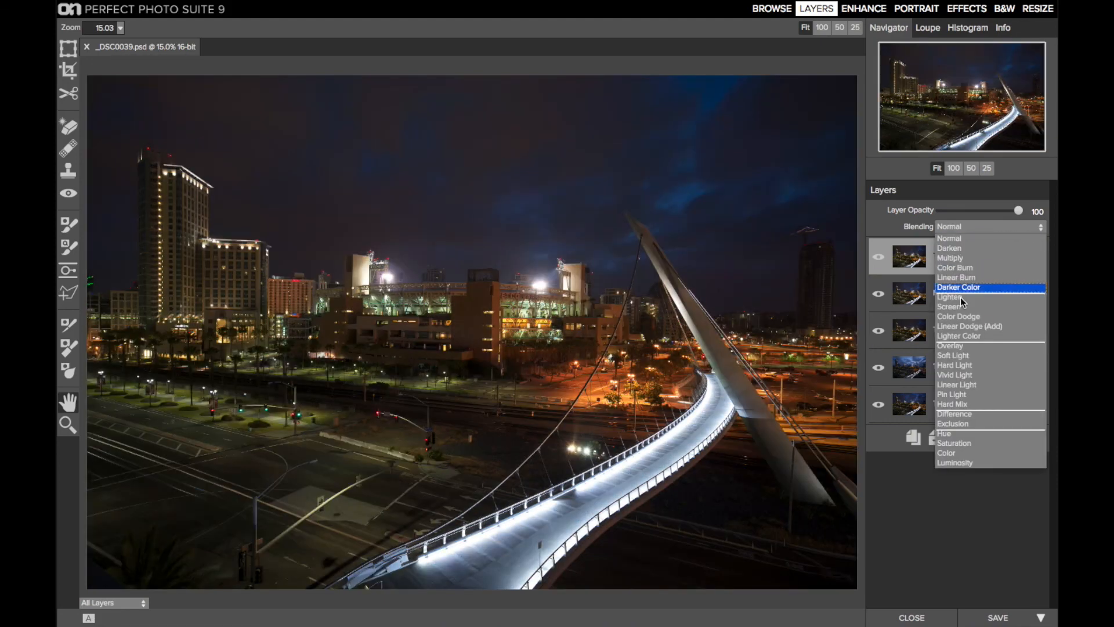
{"action": "left_click", "coordinate": [960, 297]}
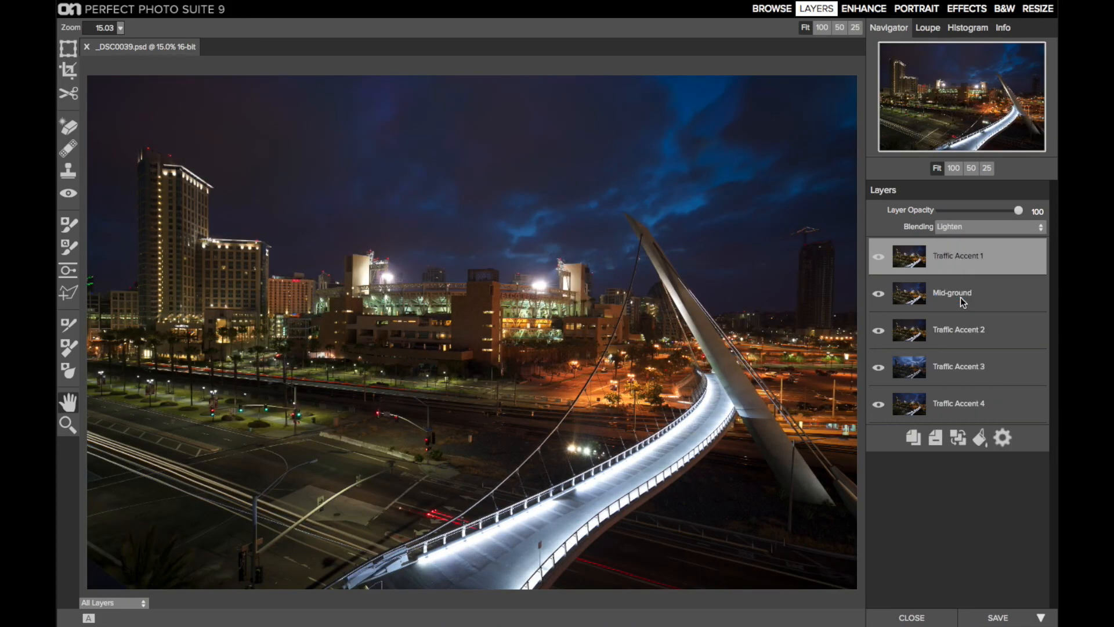
Step: Compare the sky and traffic trails with and without the Traffic Accent 1 layer
{"action": "left_click", "coordinate": [878, 255]}
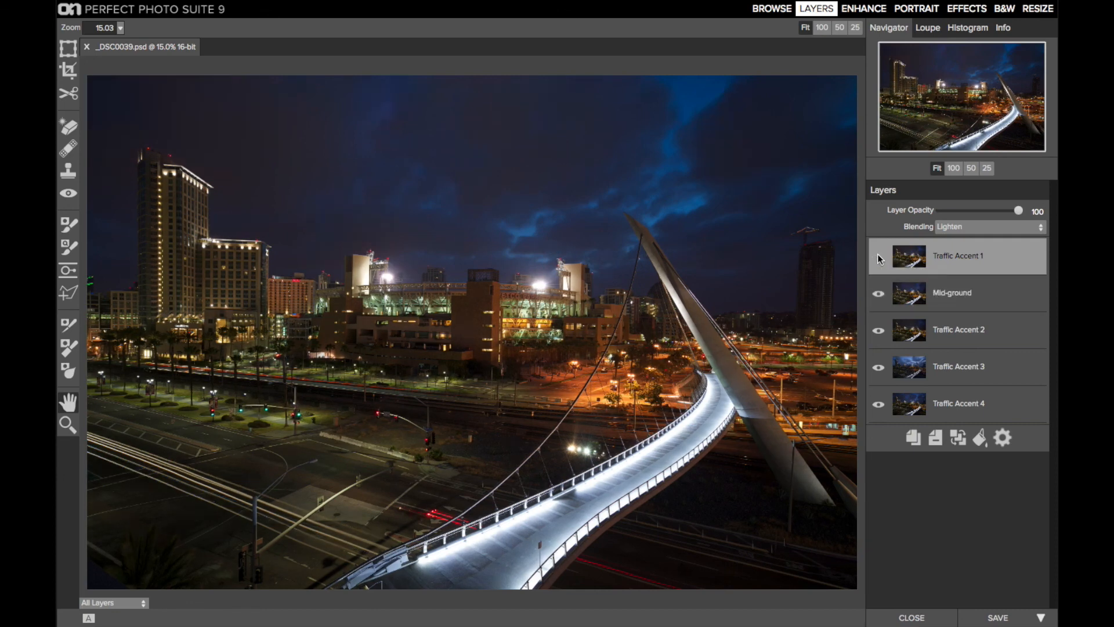
{"action": "left_click", "coordinate": [879, 256]}
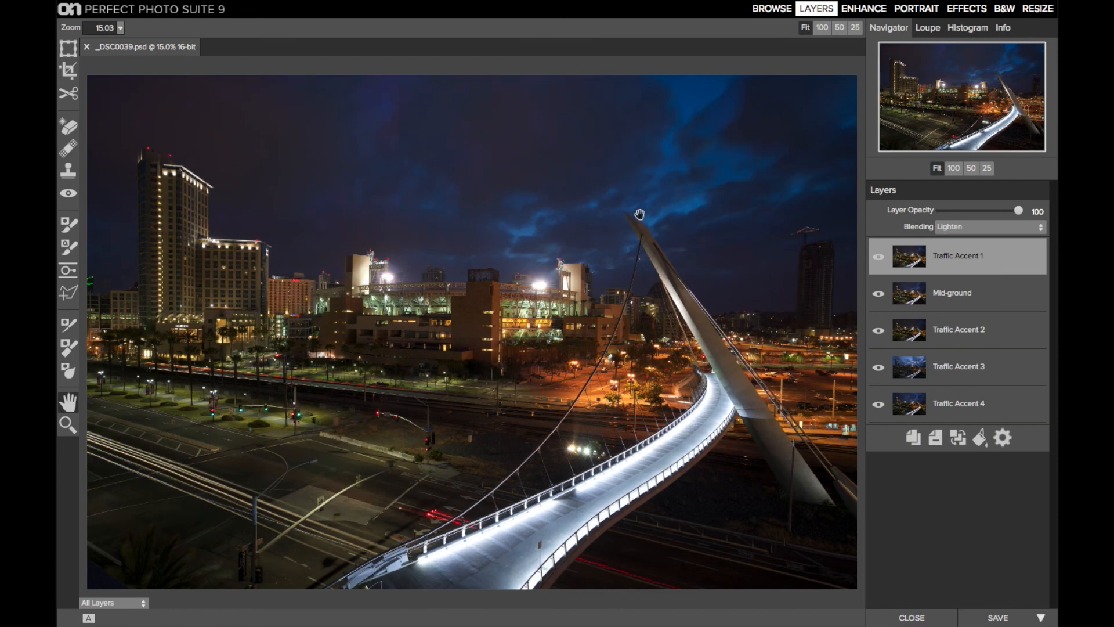
{"action": "left_click", "coordinate": [883, 256]}
{"action": "left_click", "coordinate": [883, 257]}
{"action": "left_click", "coordinate": [883, 256]}
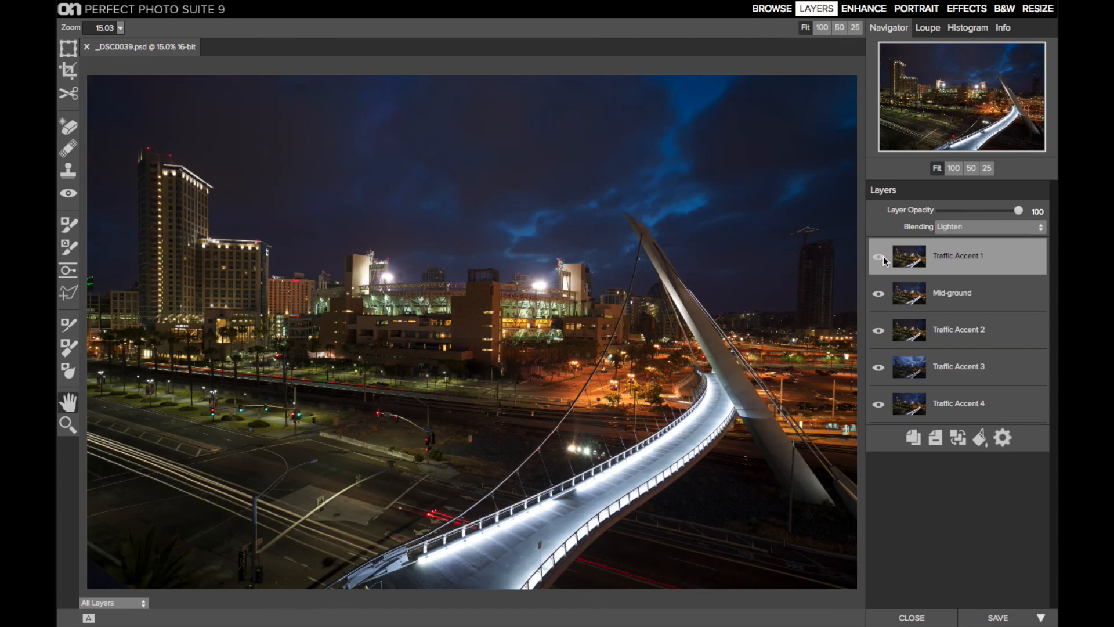
{"action": "left_click", "coordinate": [883, 256]}
{"action": "left_click", "coordinate": [882, 256]}
Step: Add a linear gradient mask to the Traffic Accent 1 layer, tilt it along the road and show the layer
{"action": "left_click", "coordinate": [62, 275]}
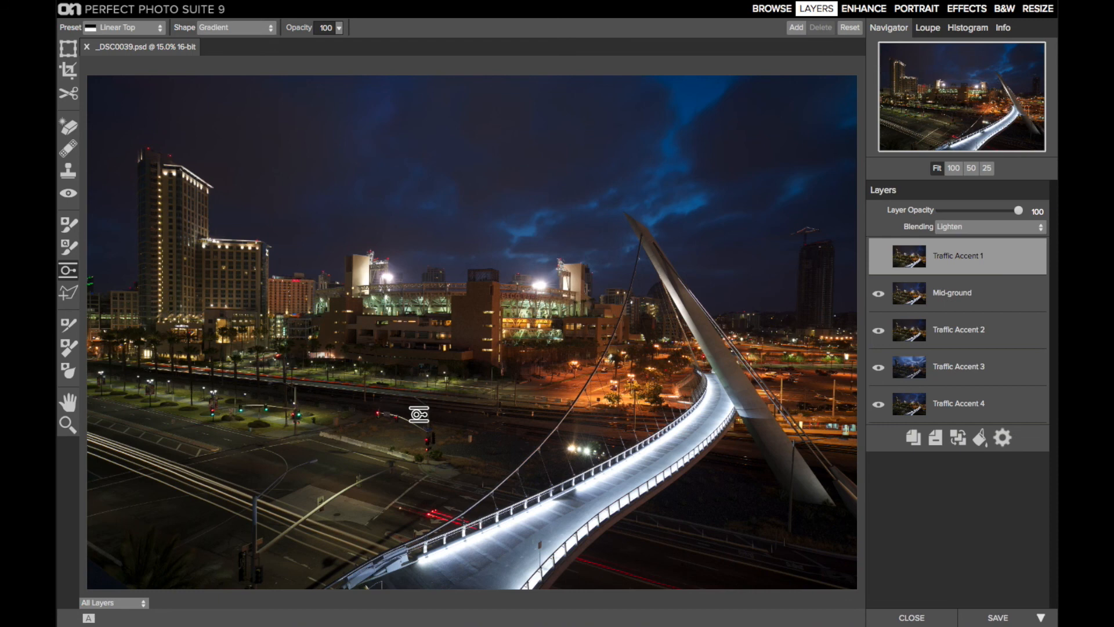
{"action": "left_click", "coordinate": [419, 414]}
{"action": "left_click_drag", "start_coordinate": [466, 416], "coordinate": [413, 434]}
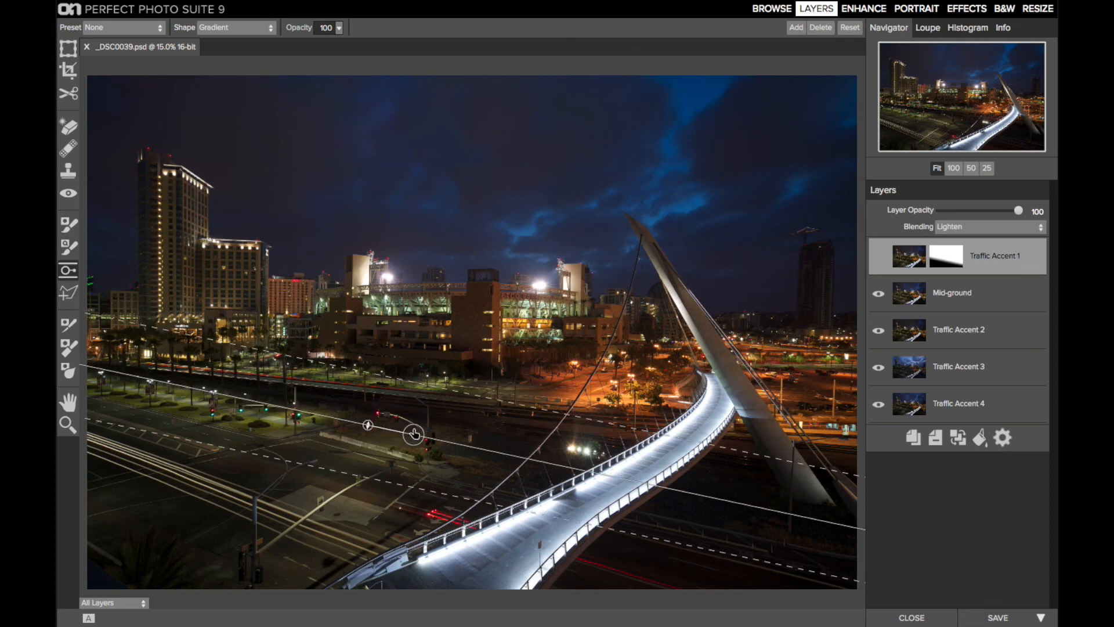
{"action": "left_click", "coordinate": [879, 257]}
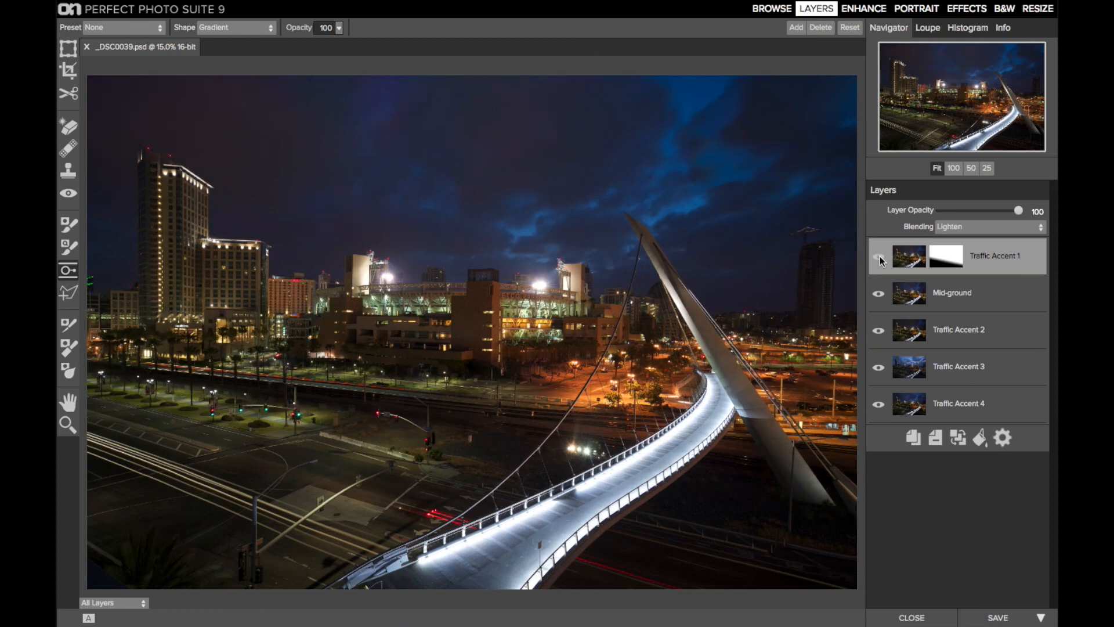
Step: Flip the Traffic Accent 1 gradient mask to hide the sky and skyline while keeping the foreground, then fine-tune its feather and tilt
{"action": "left_click_drag", "start_coordinate": [367, 427], "coordinate": [461, 446]}
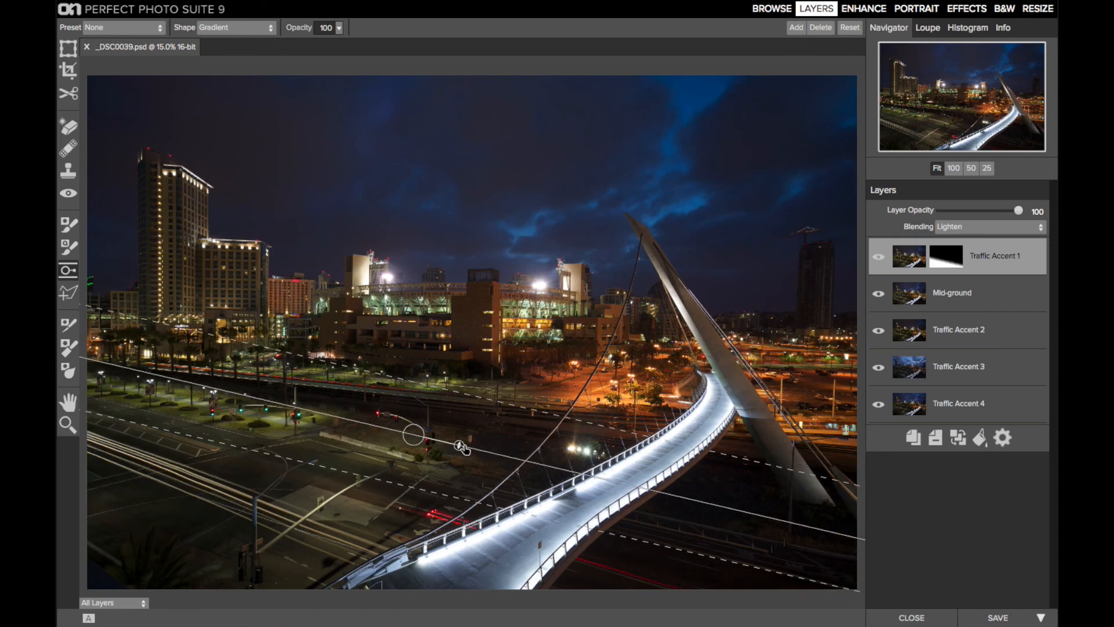
{"action": "left_click_drag", "start_coordinate": [456, 391], "coordinate": [466, 346]}
{"action": "left_click_drag", "start_coordinate": [460, 447], "coordinate": [460, 444]}
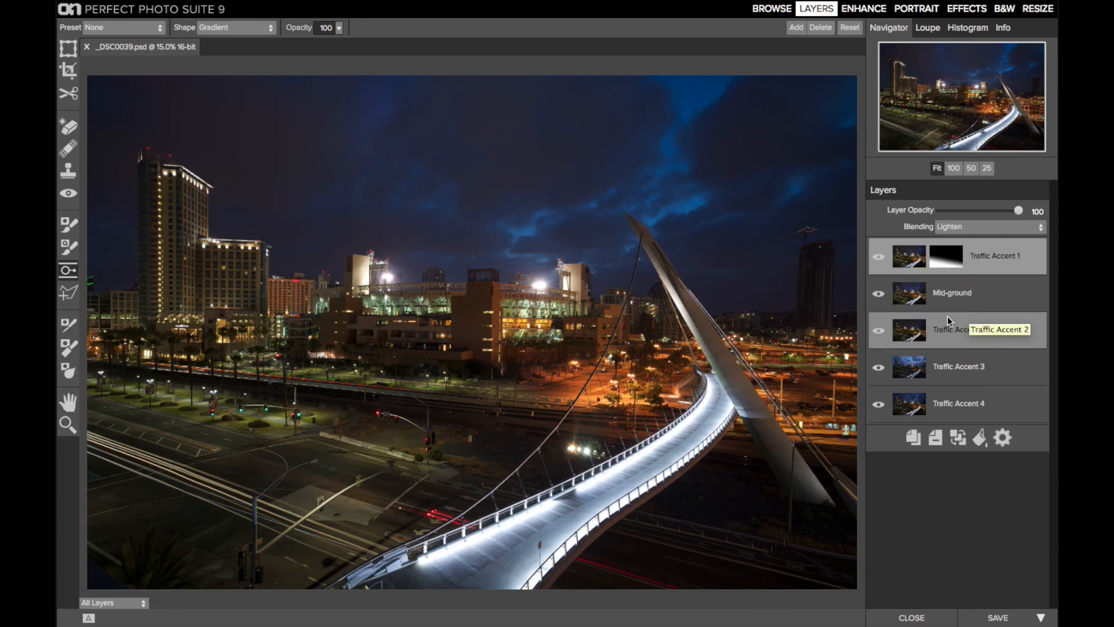
Step: Check the Traffic Accent 1 and Mid-ground layers, merge them into one, and compare the image with and without the merged layer
{"action": "left_click", "coordinate": [879, 256]}
{"action": "left_click", "coordinate": [879, 296]}
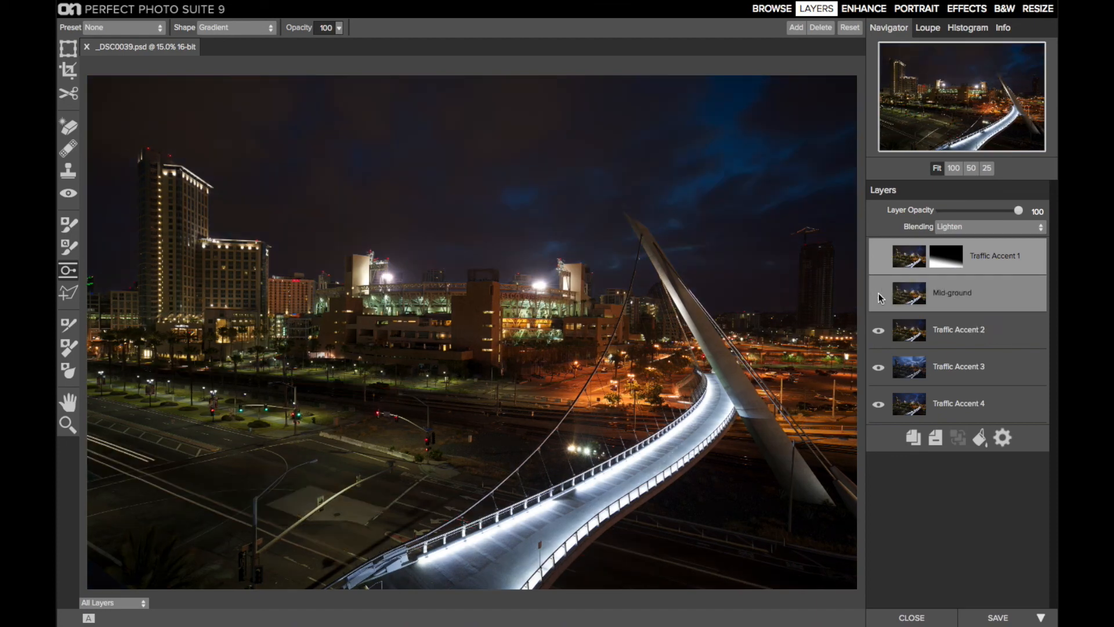
{"action": "left_click", "coordinate": [878, 294]}
{"action": "left_click", "coordinate": [880, 255]}
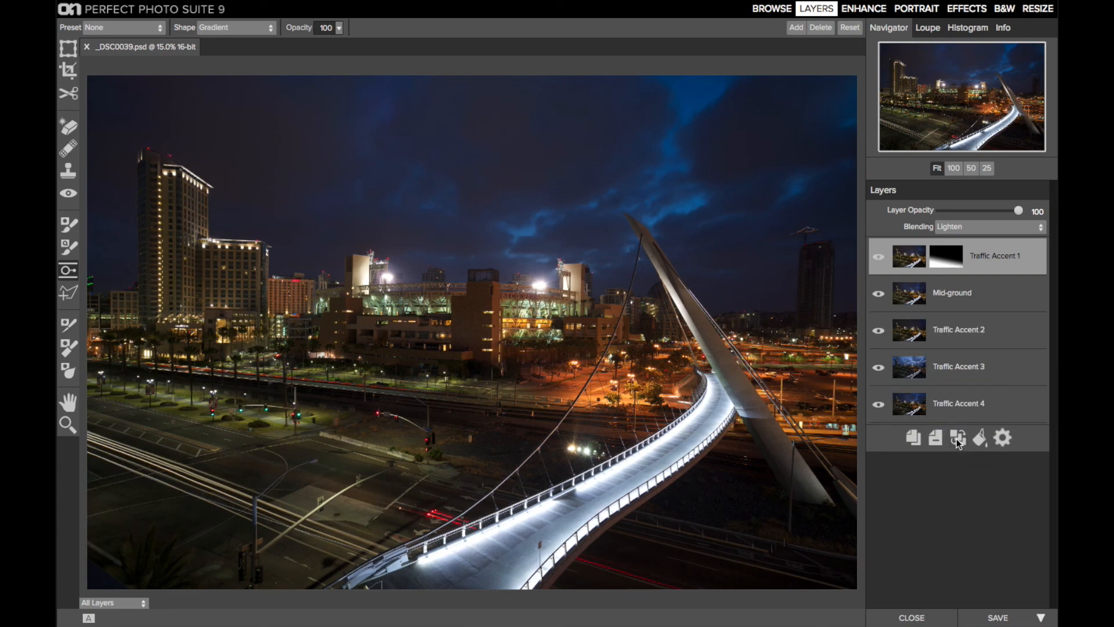
{"action": "key", "text": "super+e"}
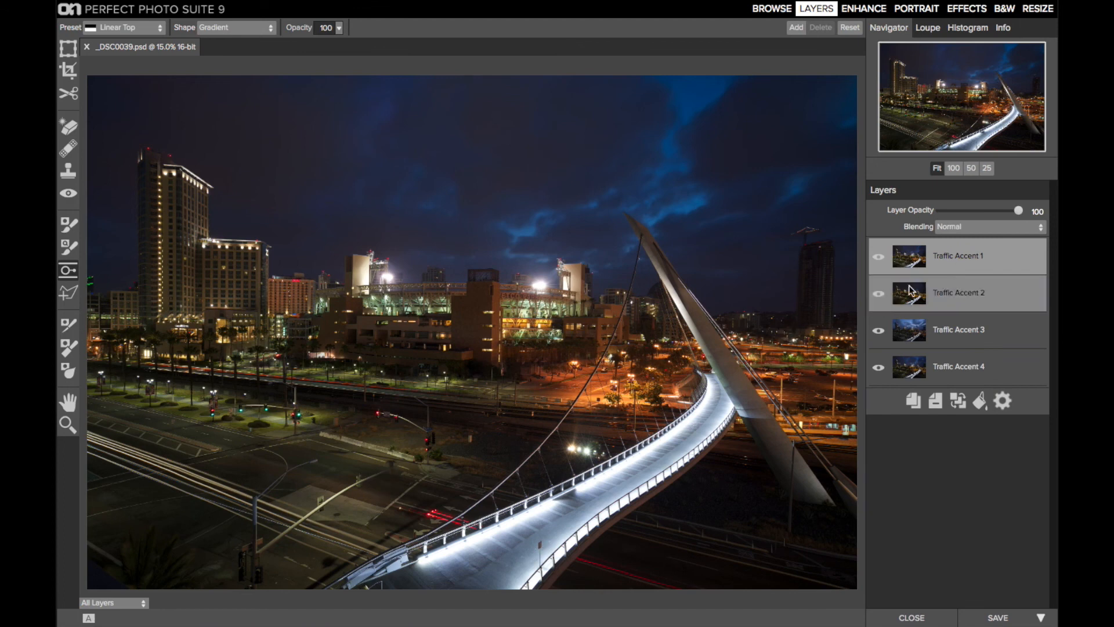
{"action": "left_click", "coordinate": [878, 257]}
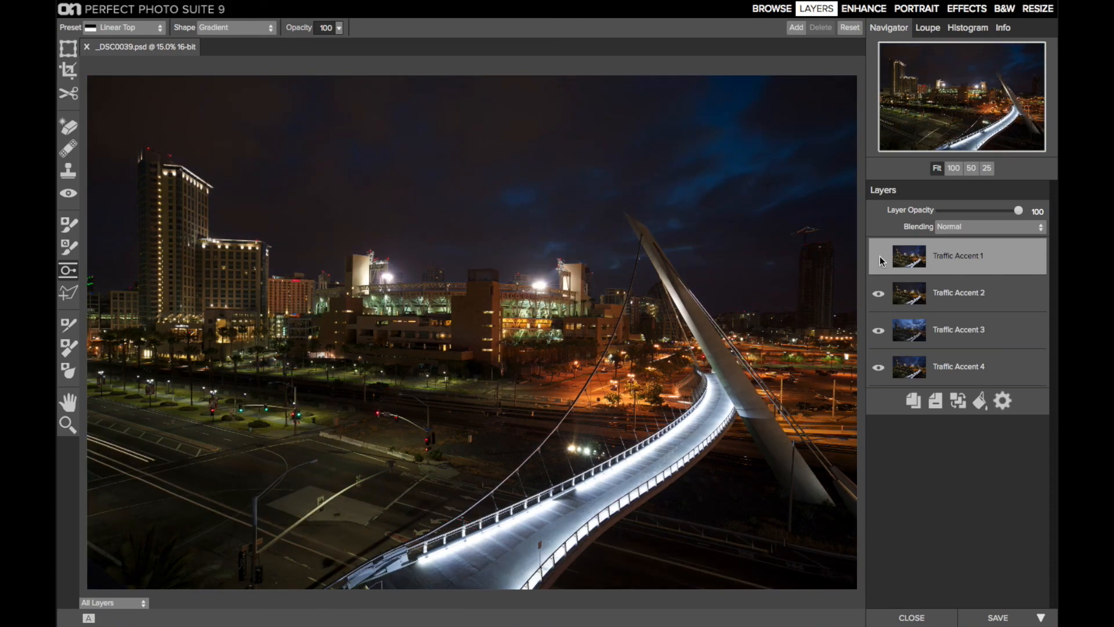
{"action": "left_click", "coordinate": [878, 256]}
{"action": "left_click", "coordinate": [878, 256]}
{"action": "left_click", "coordinate": [878, 256]}
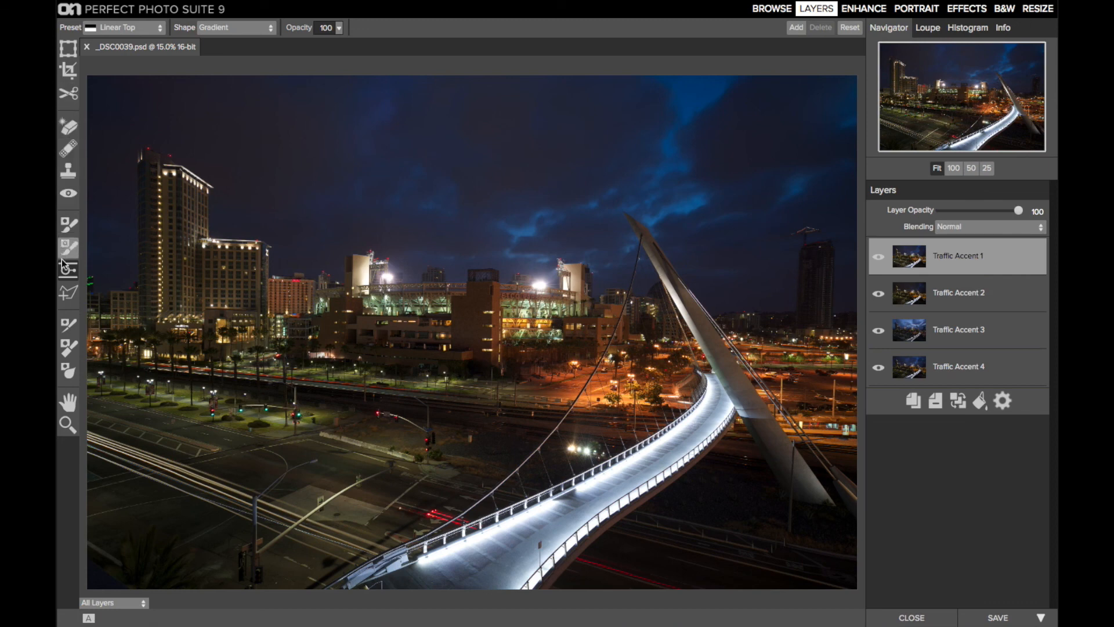
Step: Paint out the strip of road beside the bridge pylon on the Traffic Accent 1 mask and compare the layer on and off
{"action": "left_click", "coordinate": [69, 225]}
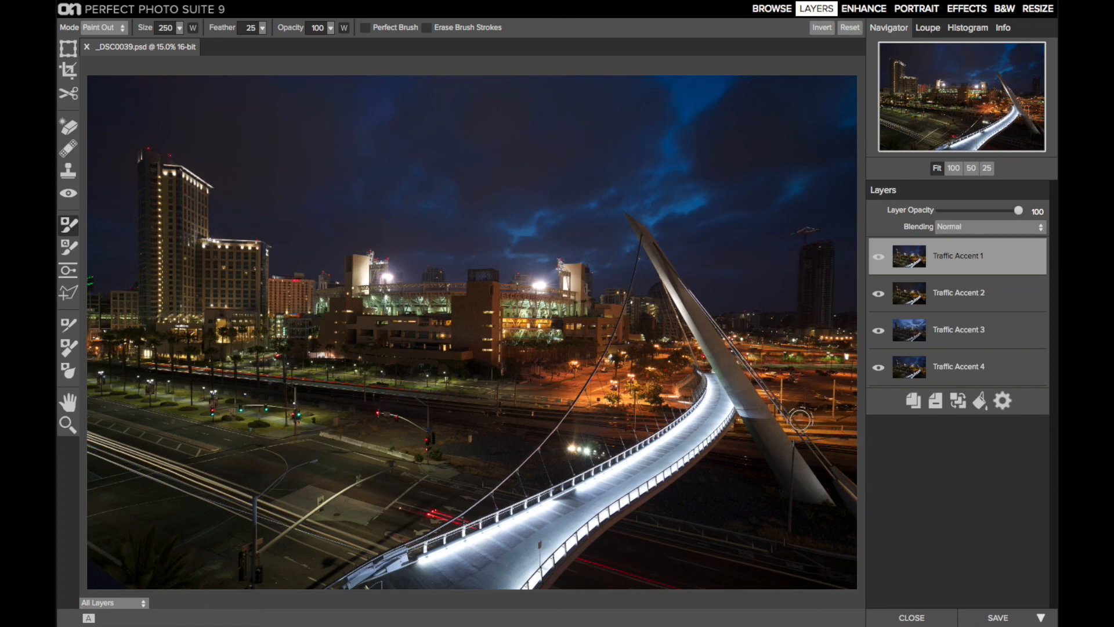
{"action": "left_click", "coordinate": [851, 433]}
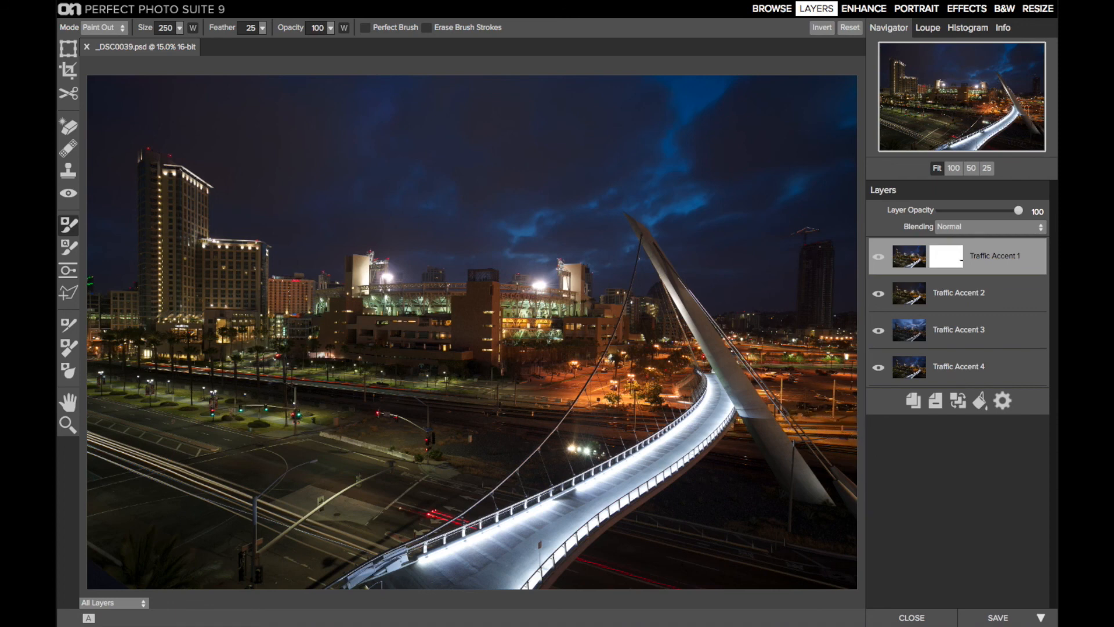
{"action": "left_click", "coordinate": [743, 427]}
{"action": "left_click", "coordinate": [877, 259]}
{"action": "left_click", "coordinate": [876, 259]}
{"action": "left_click", "coordinate": [877, 259]}
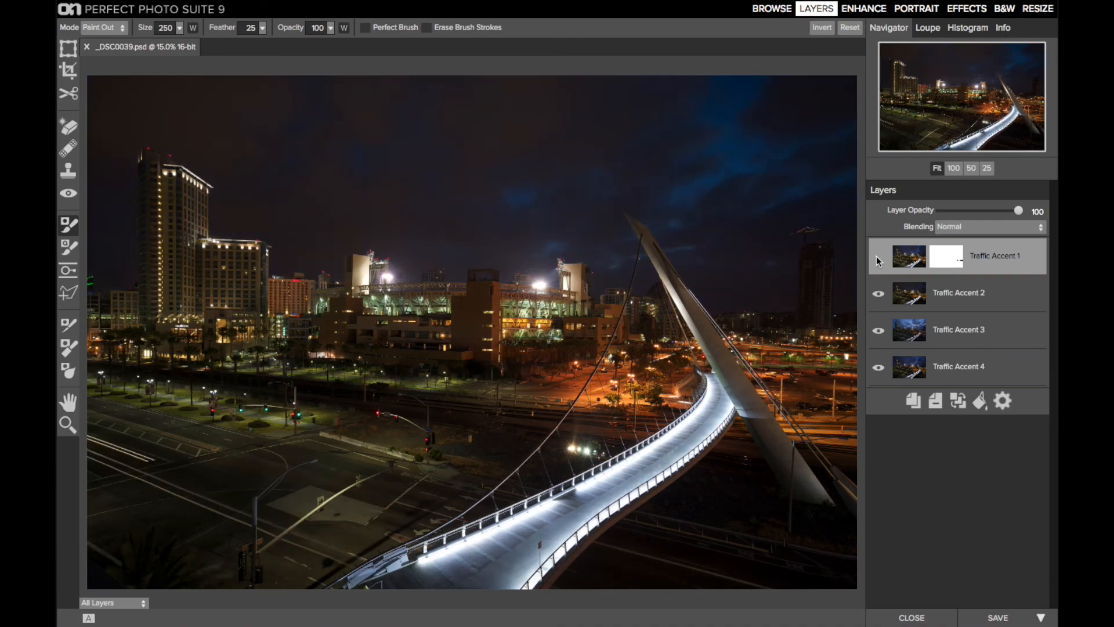
{"action": "left_click", "coordinate": [877, 258]}
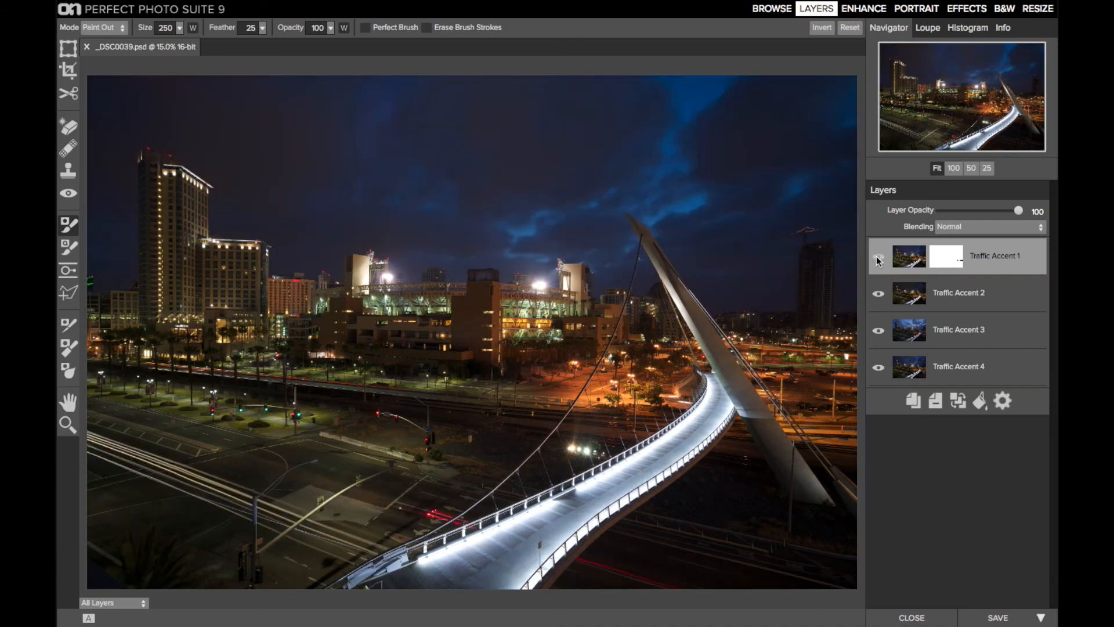
Step: Duplicate the Traffic Accent 2 layer and merge the masked Traffic Accent 1 layer into the copy
{"action": "left_click", "coordinate": [946, 293]}
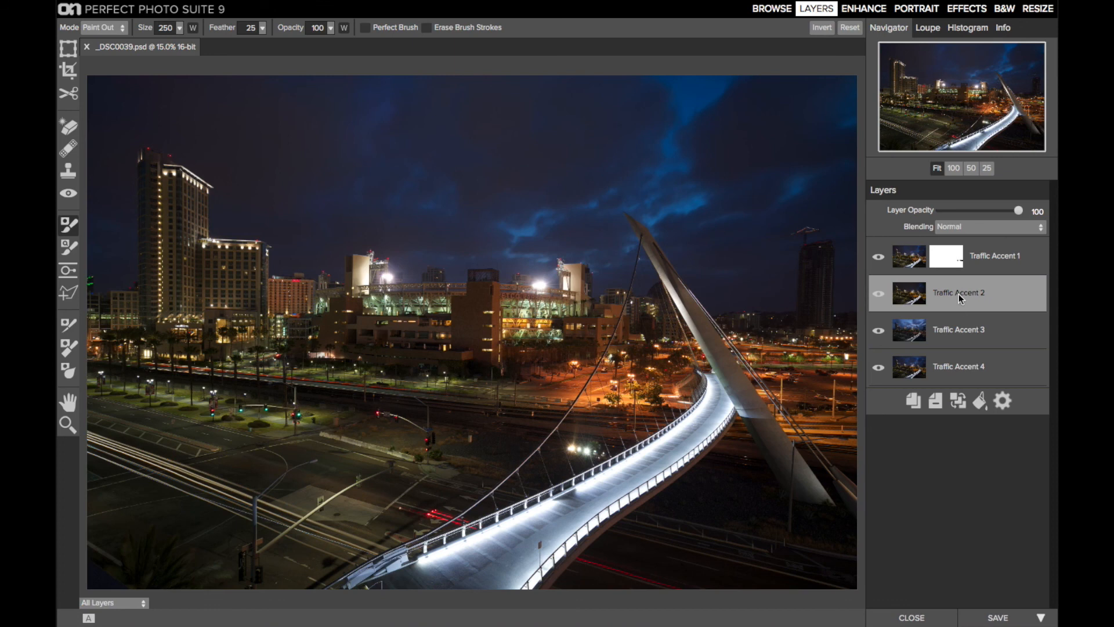
{"action": "left_click", "coordinate": [910, 408]}
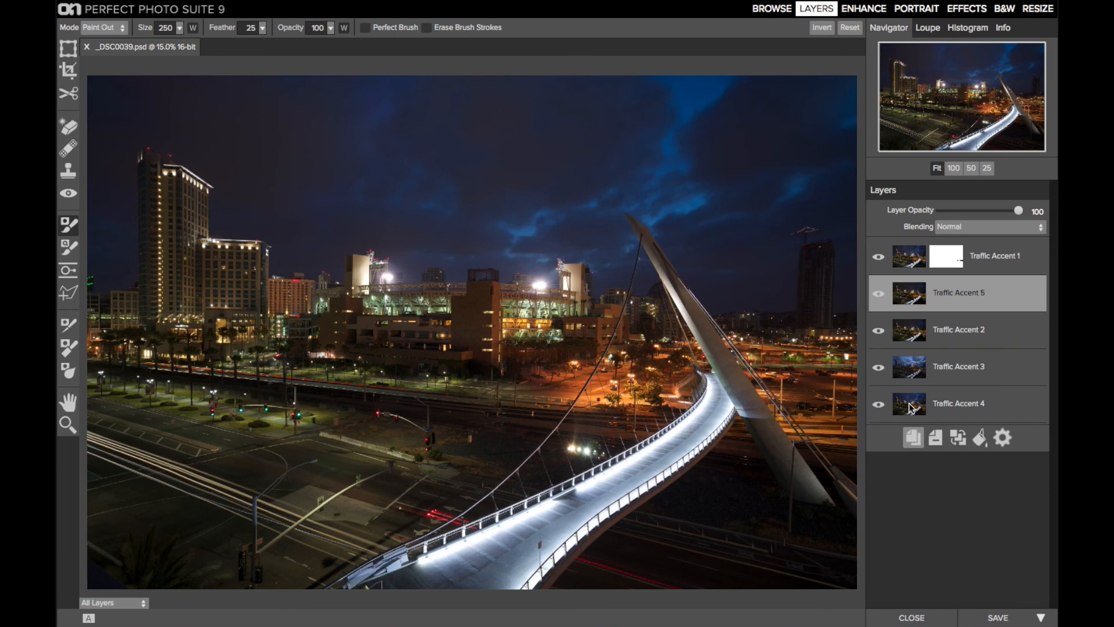
{"action": "left_click", "coordinate": [993, 258]}
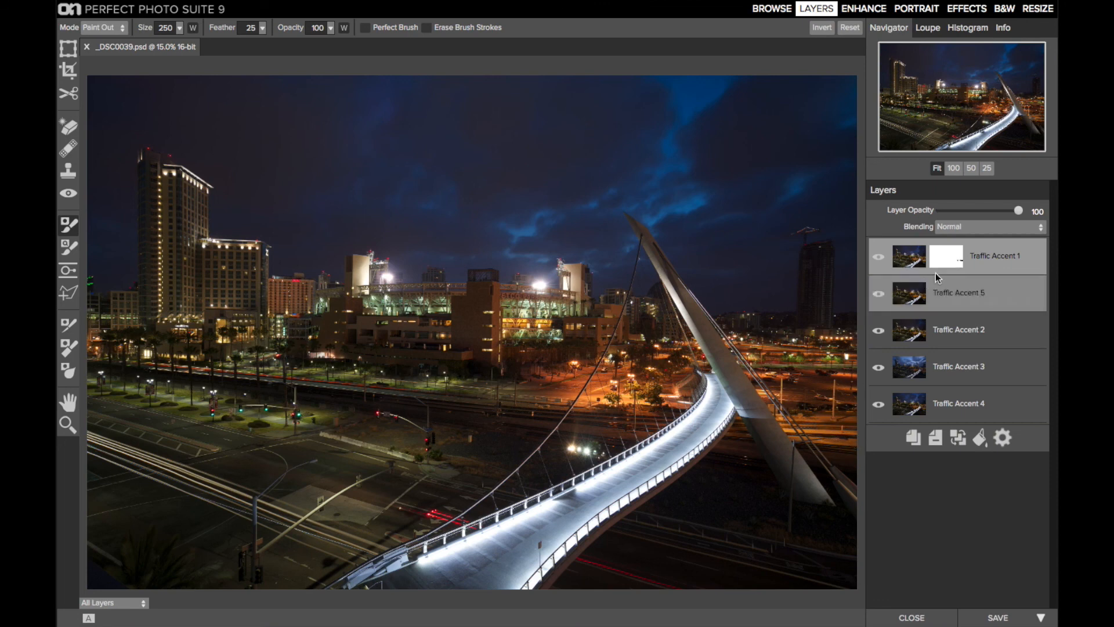
{"action": "left_click", "coordinate": [960, 433]}
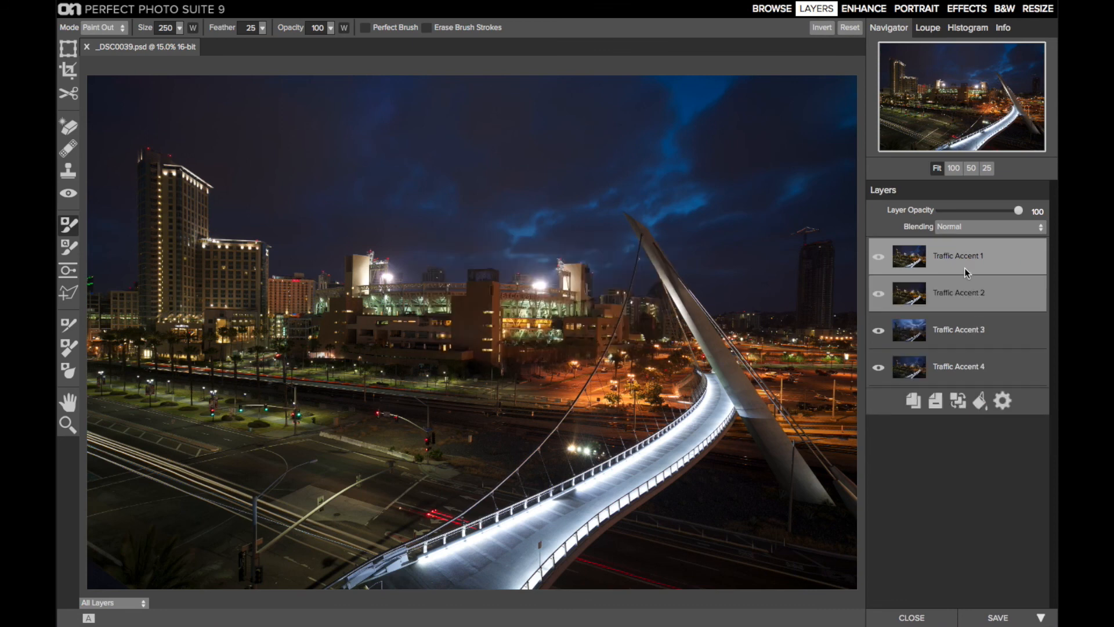
Step: Move the Traffic Accent 2 layer above Traffic Accent 1 and set its blending mode to Lighten
{"action": "left_click_drag", "start_coordinate": [963, 281], "coordinate": [963, 244]}
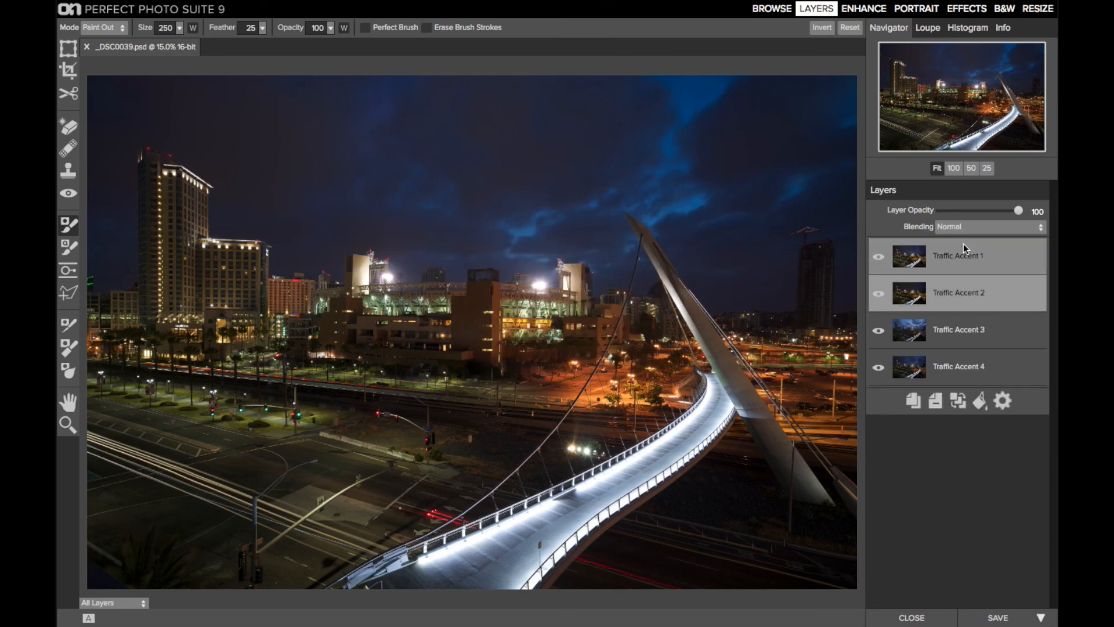
{"action": "left_click", "coordinate": [970, 226]}
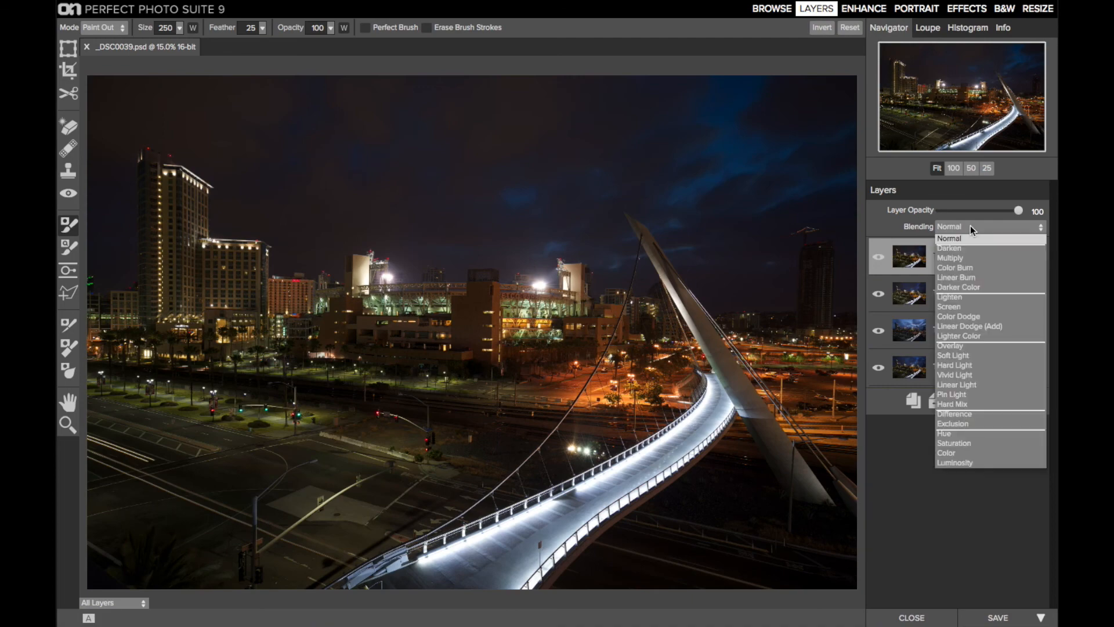
{"action": "left_click", "coordinate": [964, 296]}
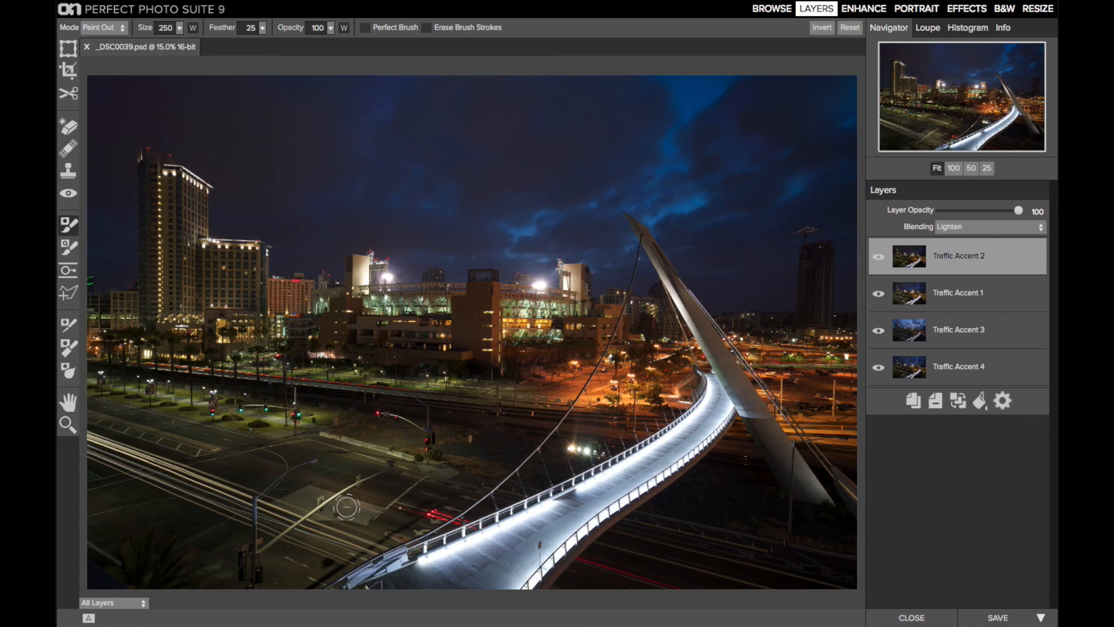
Step: Compare the sky and traffic trails with and without the Traffic Accent 2 layer
{"action": "left_click", "coordinate": [878, 253]}
{"action": "left_click", "coordinate": [878, 253]}
{"action": "left_click", "coordinate": [877, 253]}
{"action": "left_click", "coordinate": [877, 253]}
{"action": "left_click", "coordinate": [68, 402]}
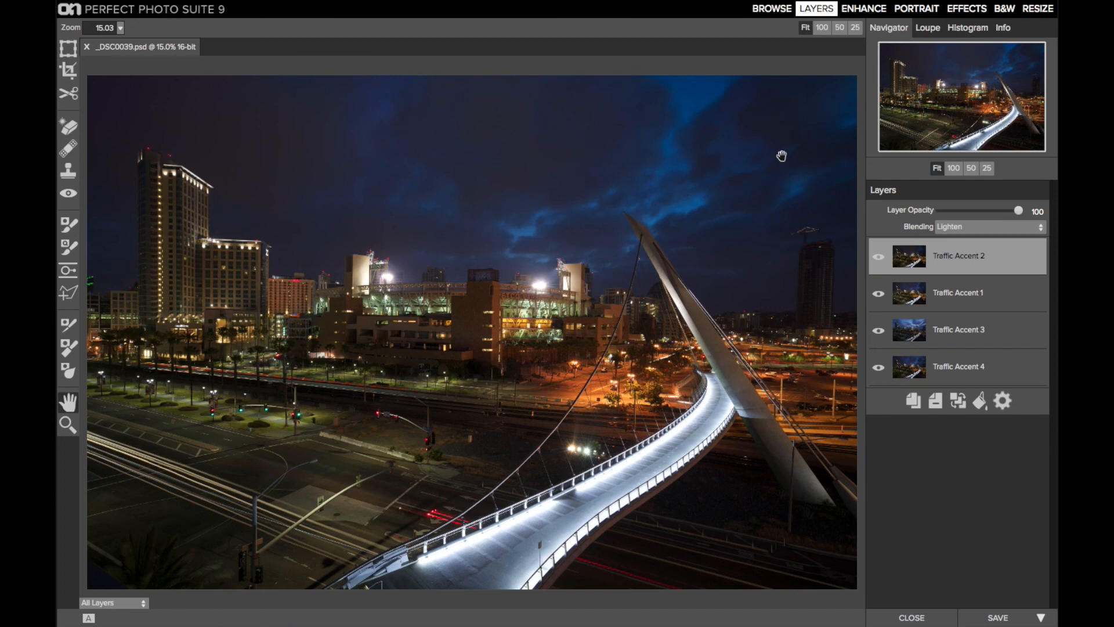
{"action": "left_click", "coordinate": [880, 261]}
{"action": "left_click", "coordinate": [880, 261]}
{"action": "left_click", "coordinate": [879, 254]}
{"action": "left_click", "coordinate": [879, 254]}
Step: Mask the sky out of Traffic Accent 2 with a slightly tilted linear gradient along the skyline and merge it into Traffic Accent 1
{"action": "left_click", "coordinate": [68, 270]}
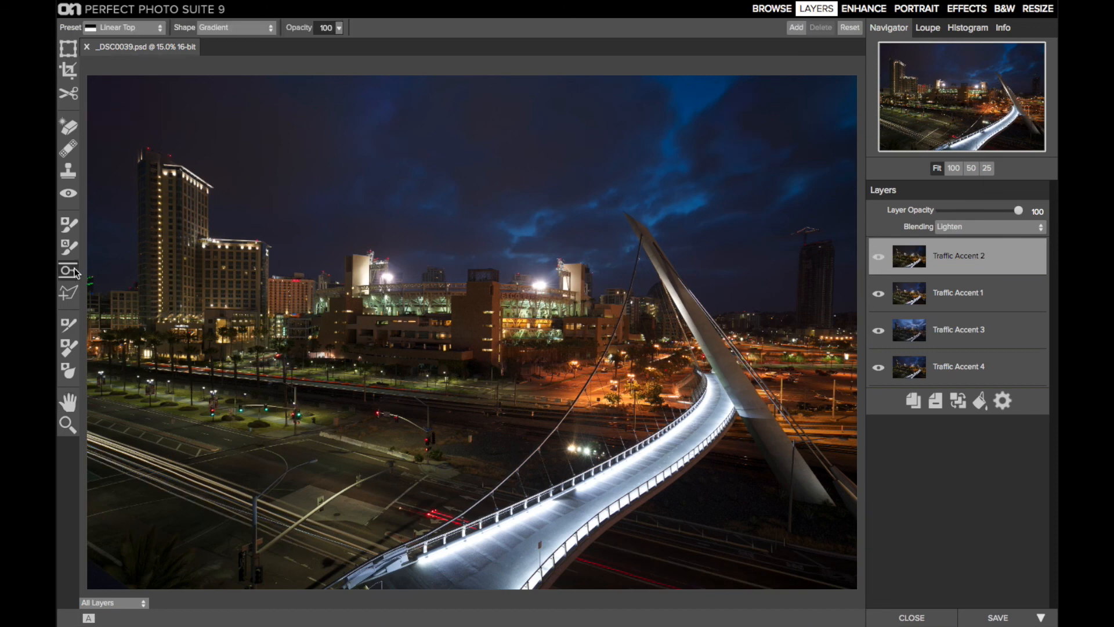
{"action": "left_click", "coordinate": [485, 258]}
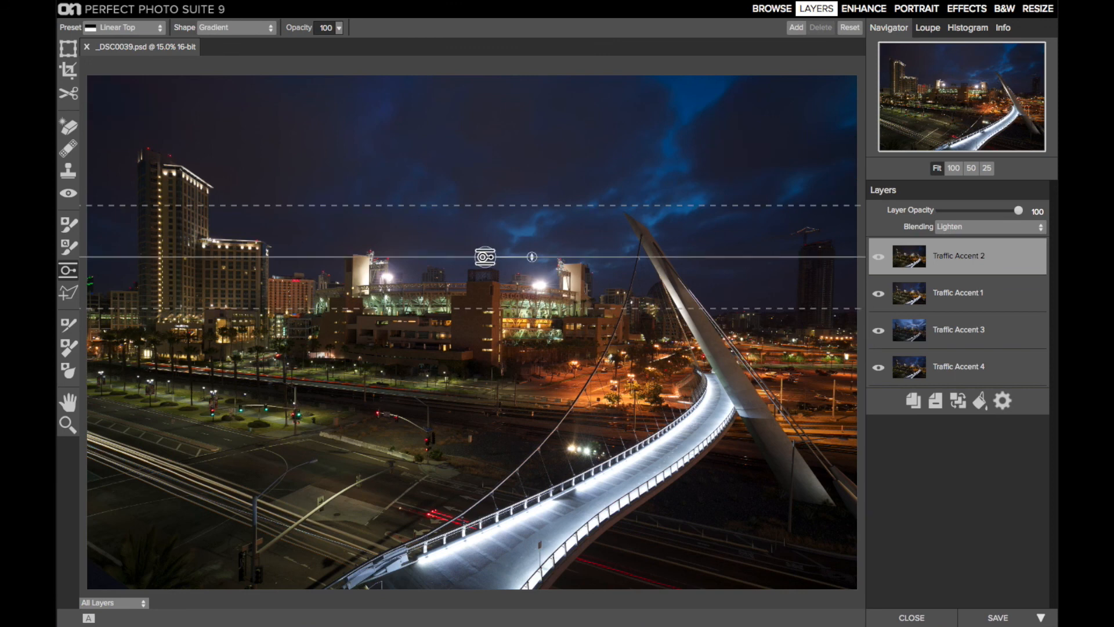
{"action": "left_click_drag", "start_coordinate": [532, 257], "coordinate": [485, 265]}
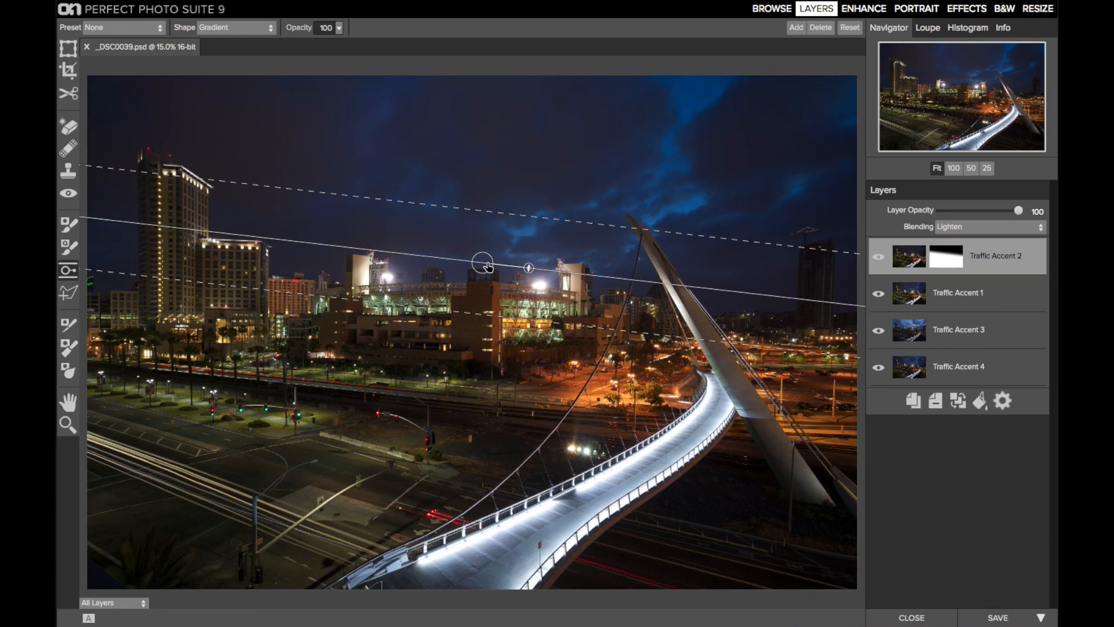
{"action": "left_click", "coordinate": [879, 256]}
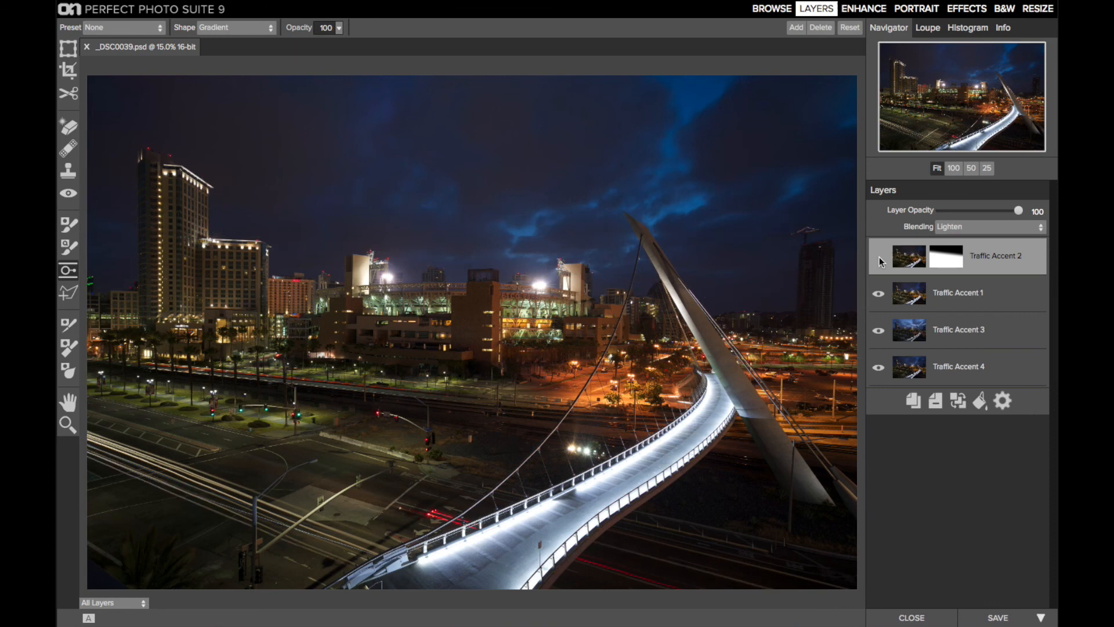
{"action": "left_click", "coordinate": [879, 257]}
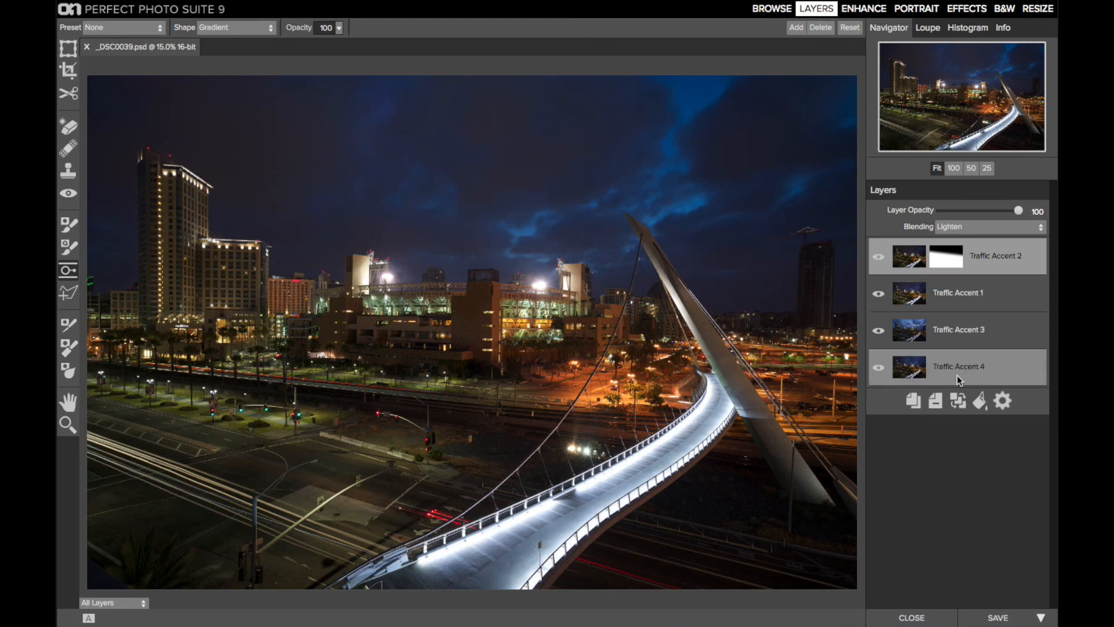
{"action": "left_click", "coordinate": [959, 406]}
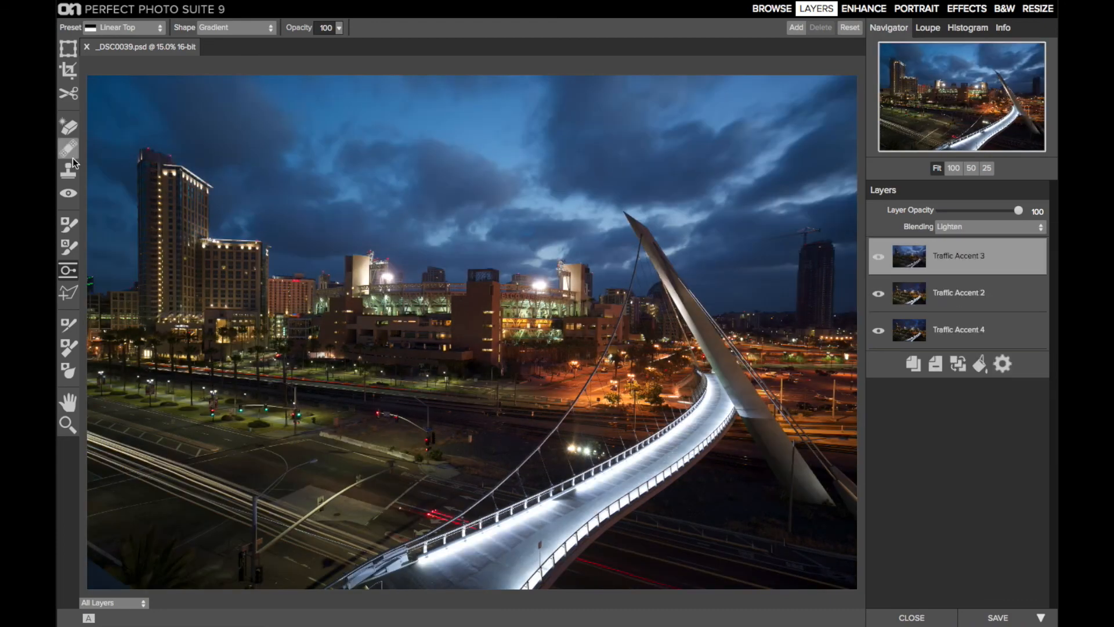
Step: Merge the gradient-masked Traffic Accent 3 layer into Traffic Accent 2 and compare the image with and without the merged layer
{"action": "left_click", "coordinate": [955, 361]}
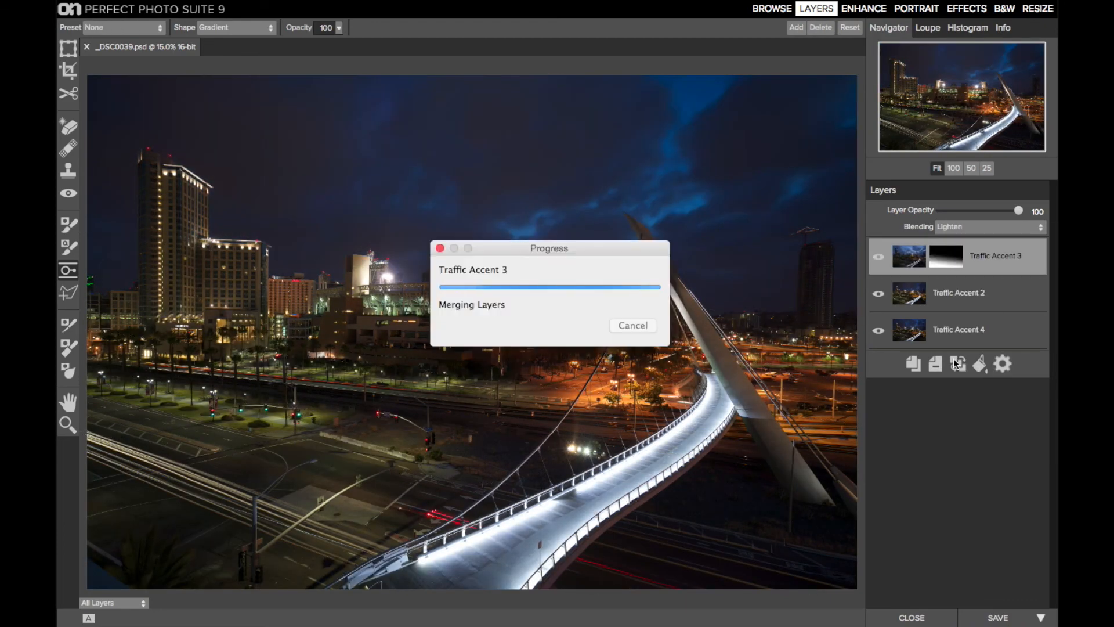
{"action": "left_click", "coordinate": [878, 257]}
{"action": "left_click", "coordinate": [878, 257]}
Step: Move the Traffic Accent 4 layer above Traffic Accent 3 and merge it down with its Lighten blending and gradient mask
{"action": "left_click_drag", "start_coordinate": [981, 292], "coordinate": [984, 249]}
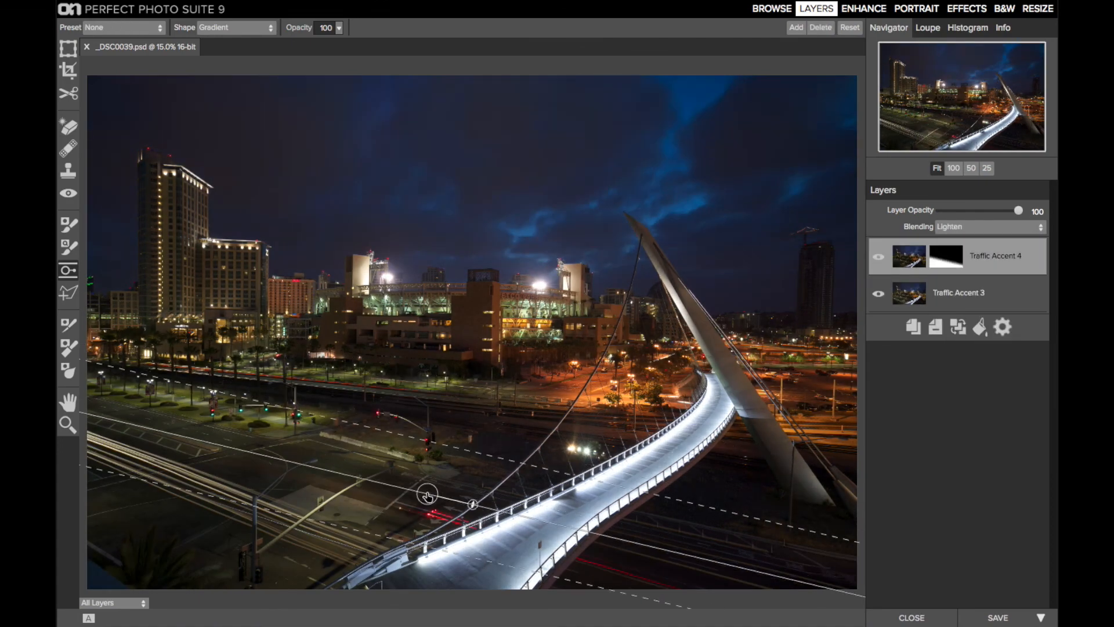
{"action": "left_click", "coordinate": [955, 328]}
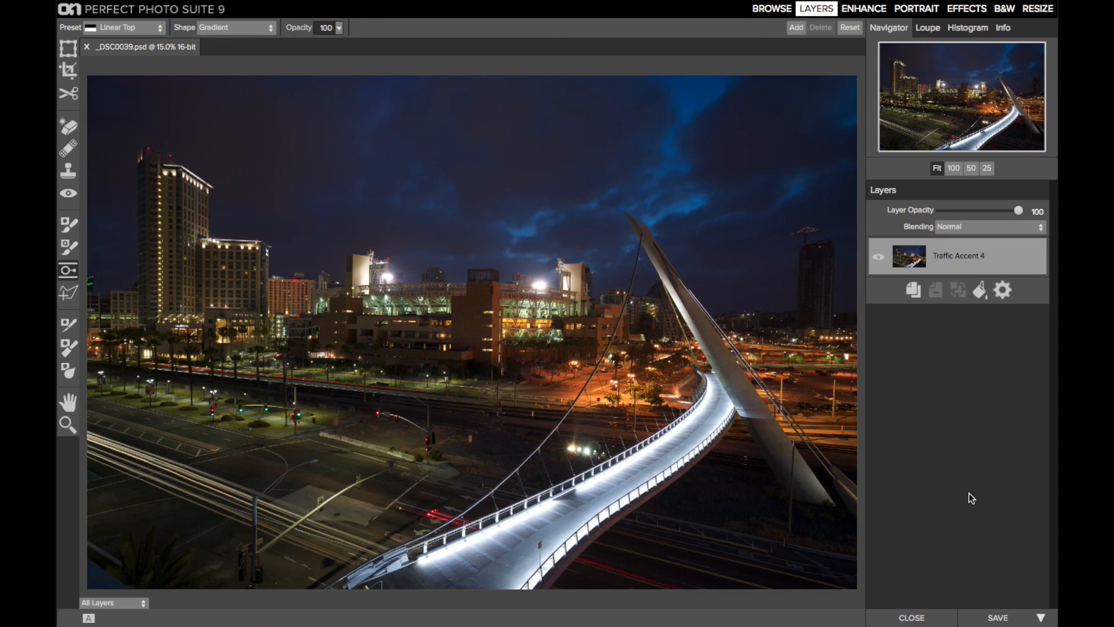
Step: Convert the merged Traffic Accent 4 layer to a smart layer and add a Dynamic Contrast filter to it in Effects
{"action": "left_click", "coordinate": [1001, 292]}
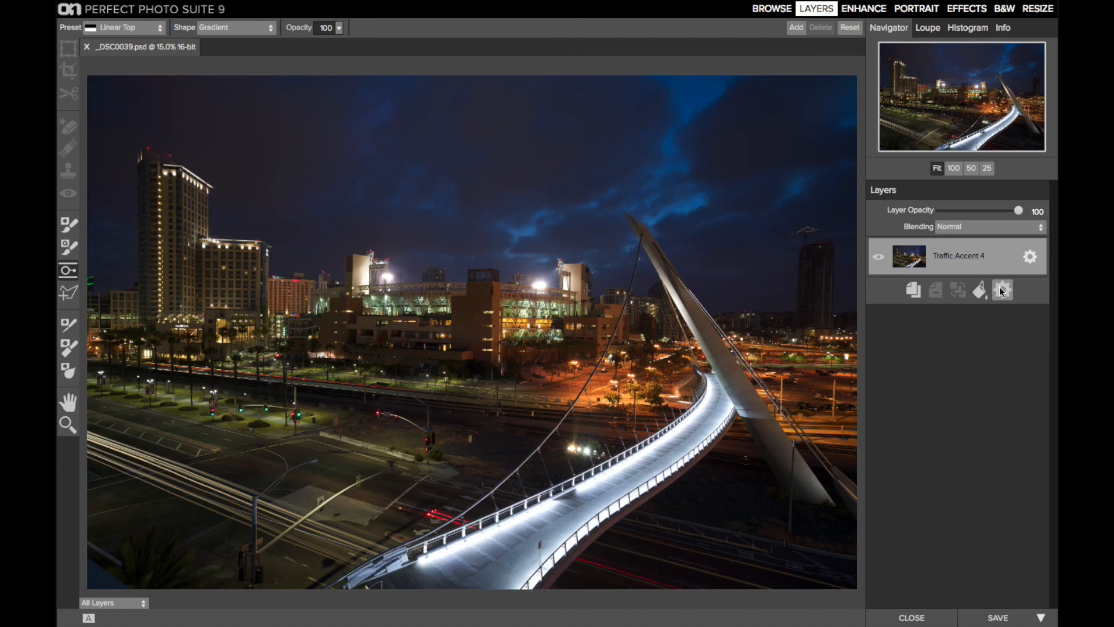
{"action": "left_click", "coordinate": [968, 13]}
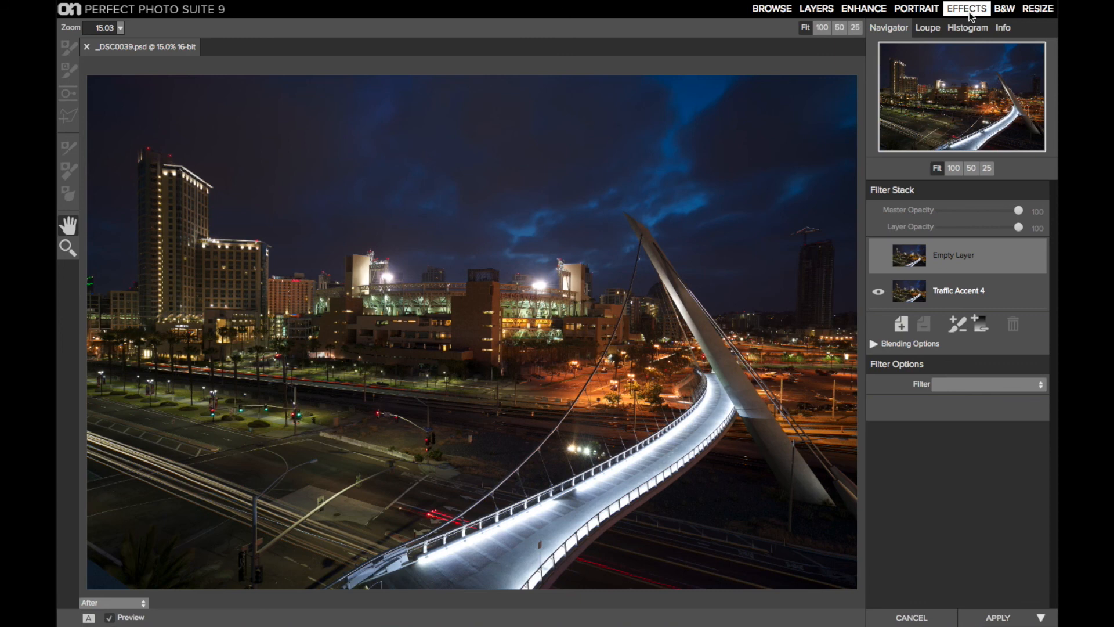
{"action": "left_click", "coordinate": [961, 386]}
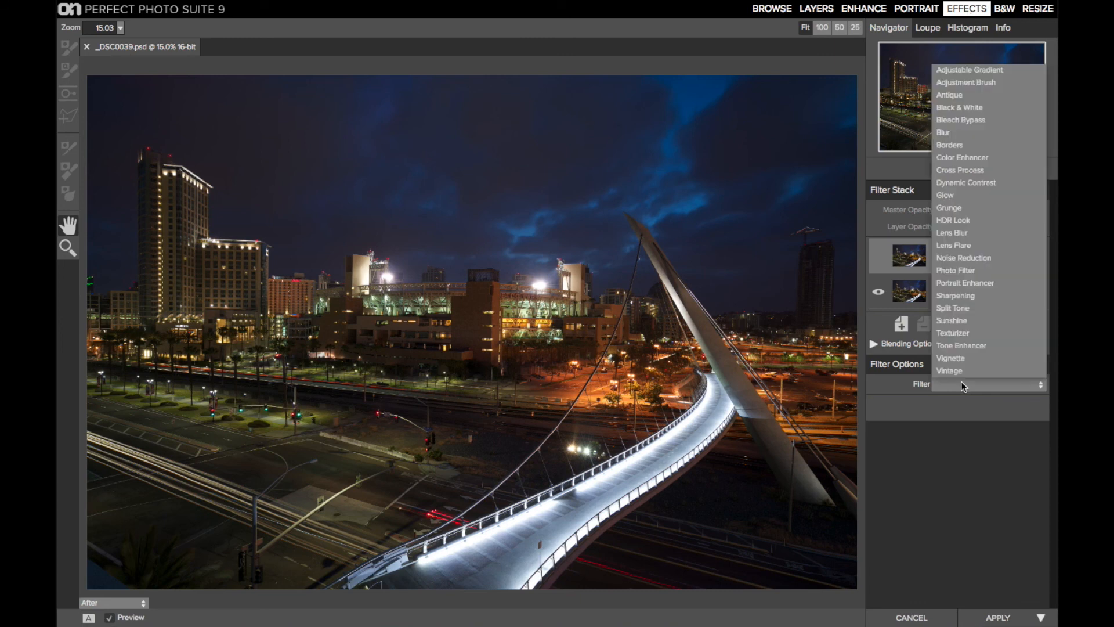
{"action": "left_click", "coordinate": [1001, 185]}
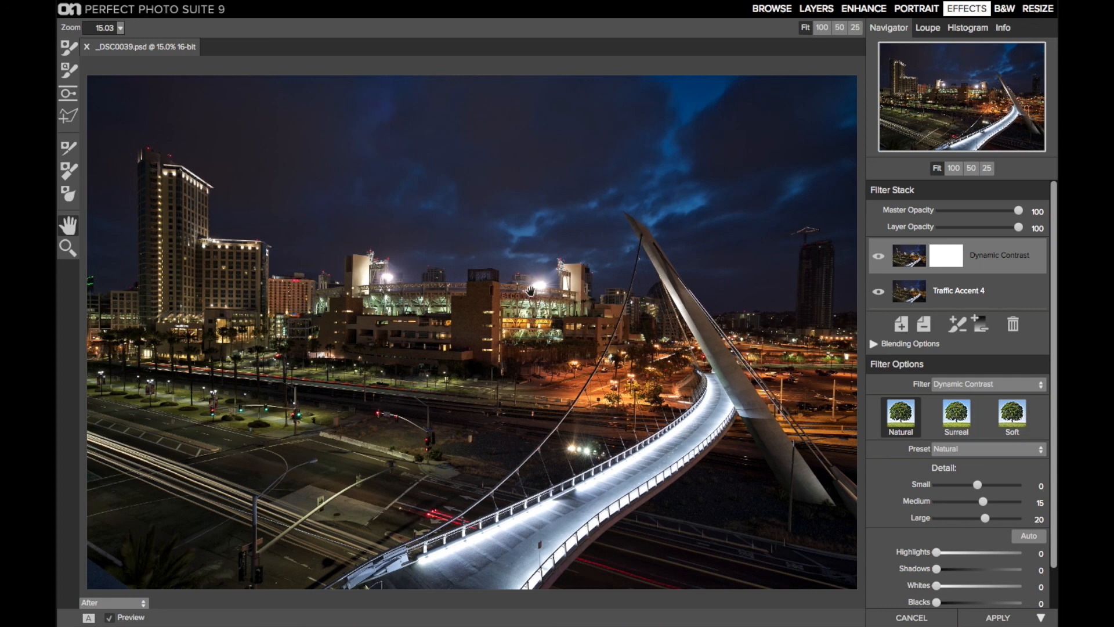
Step: Set the Dynamic Contrast filter's Large detail to 10, comparing the image with and without the filter
{"action": "left_click", "coordinate": [879, 258]}
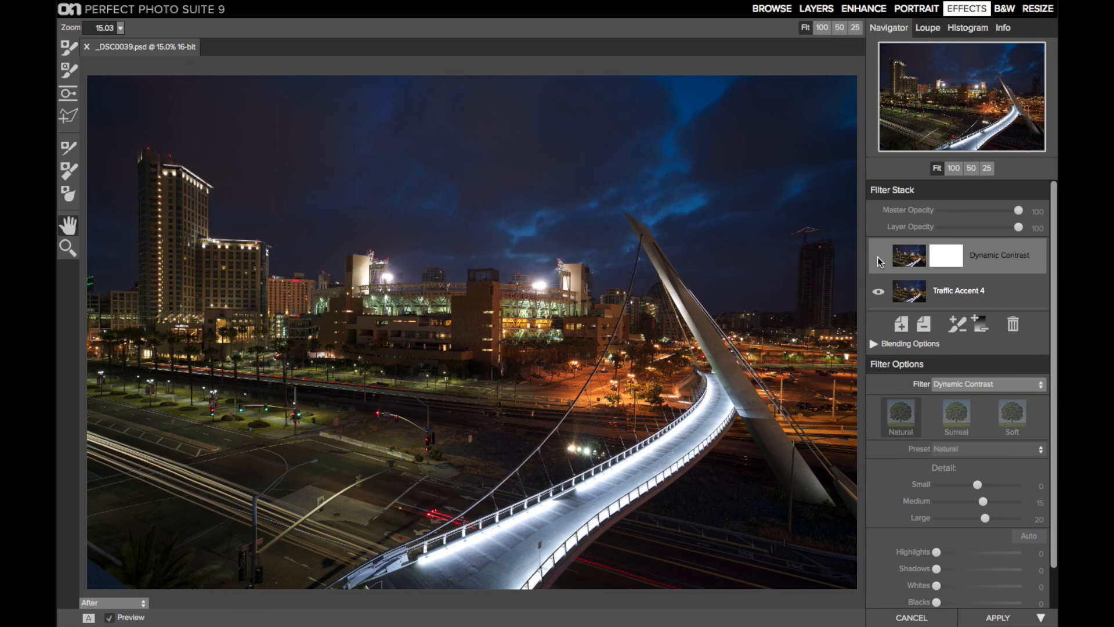
{"action": "left_click", "coordinate": [879, 257]}
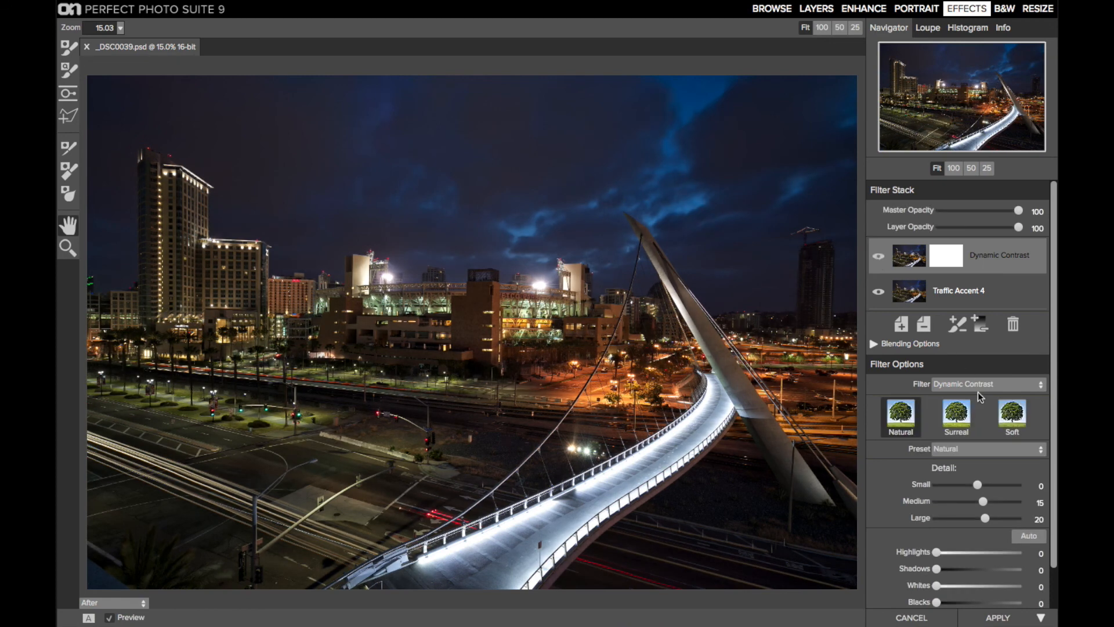
{"action": "left_click", "coordinate": [1031, 520]}
{"action": "type", "text": "10"}
{"action": "key", "text": "Tab"}
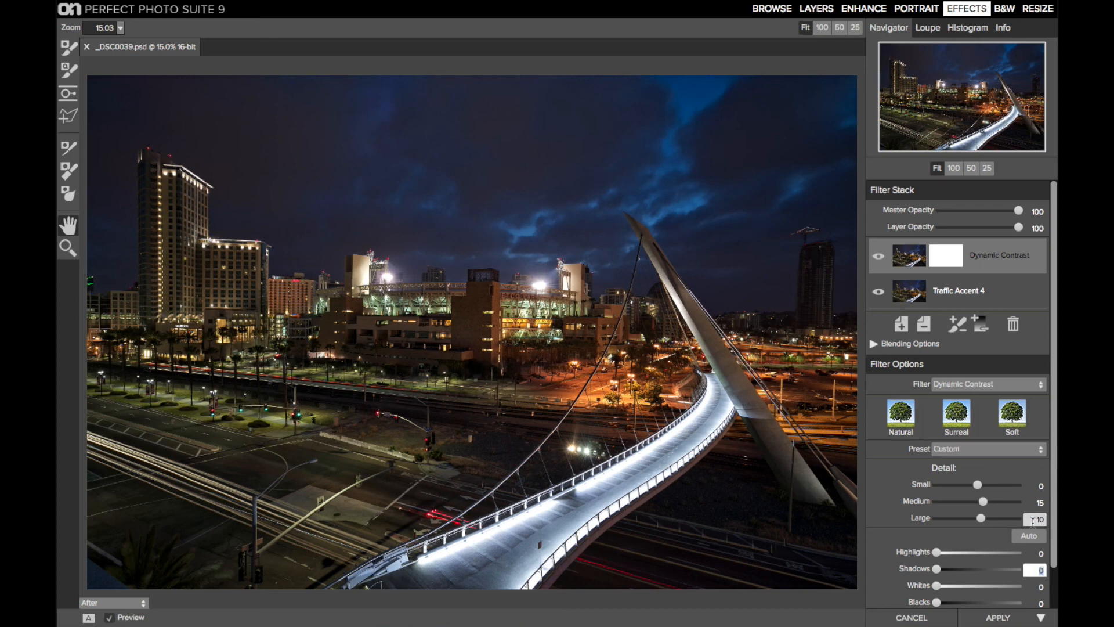
{"action": "left_click", "coordinate": [878, 257]}
{"action": "left_click", "coordinate": [878, 257]}
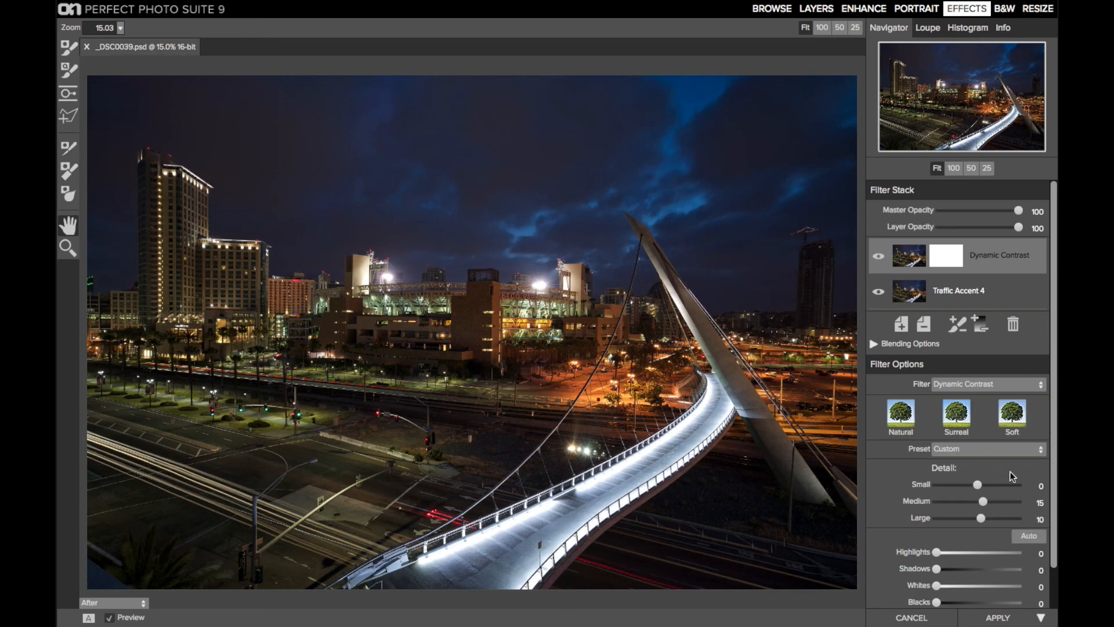
Step: Adjust the Small and Medium detail values of the Dynamic Contrast filter
{"action": "left_click", "coordinate": [1037, 486]}
{"action": "key", "text": "Tab"}
{"action": "type", "text": "1"}
{"action": "key", "text": "Tab"}
Step: Add a Tone Enhancer filter above Dynamic Contrast and reset all its tone values to 0
{"action": "left_click", "coordinate": [900, 325]}
{"action": "left_click", "coordinate": [956, 418]}
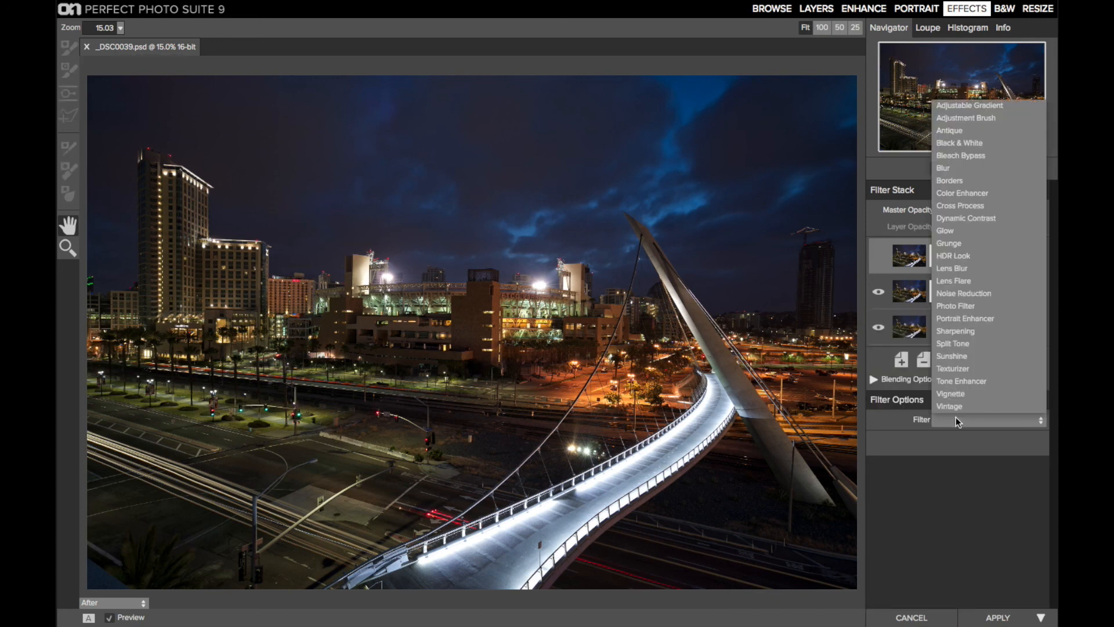
{"action": "left_click", "coordinate": [976, 382]}
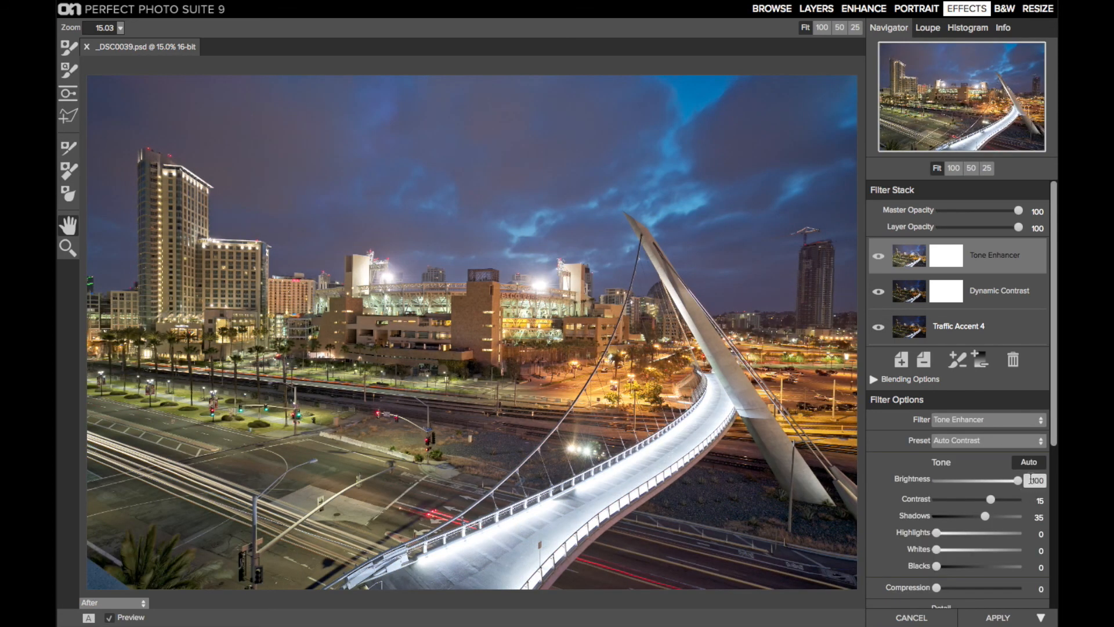
{"action": "left_click", "coordinate": [1030, 465]}
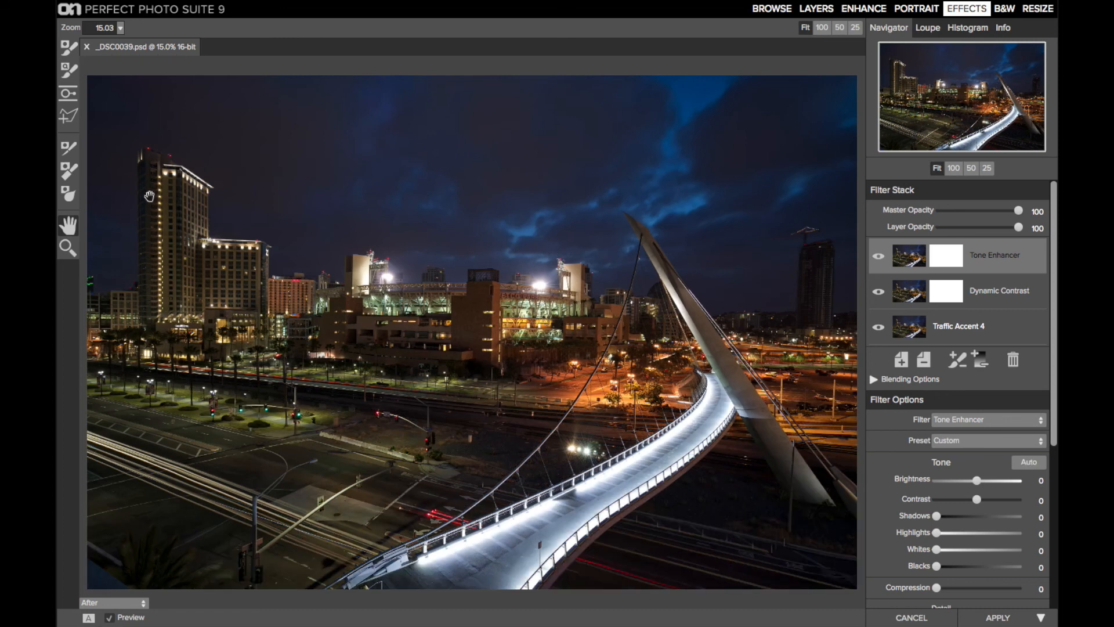
Step: Set the Tone Enhancer's Brightness to 9 and slightly raise its Detail
{"action": "left_click_drag", "start_coordinate": [978, 480], "coordinate": [988, 485]}
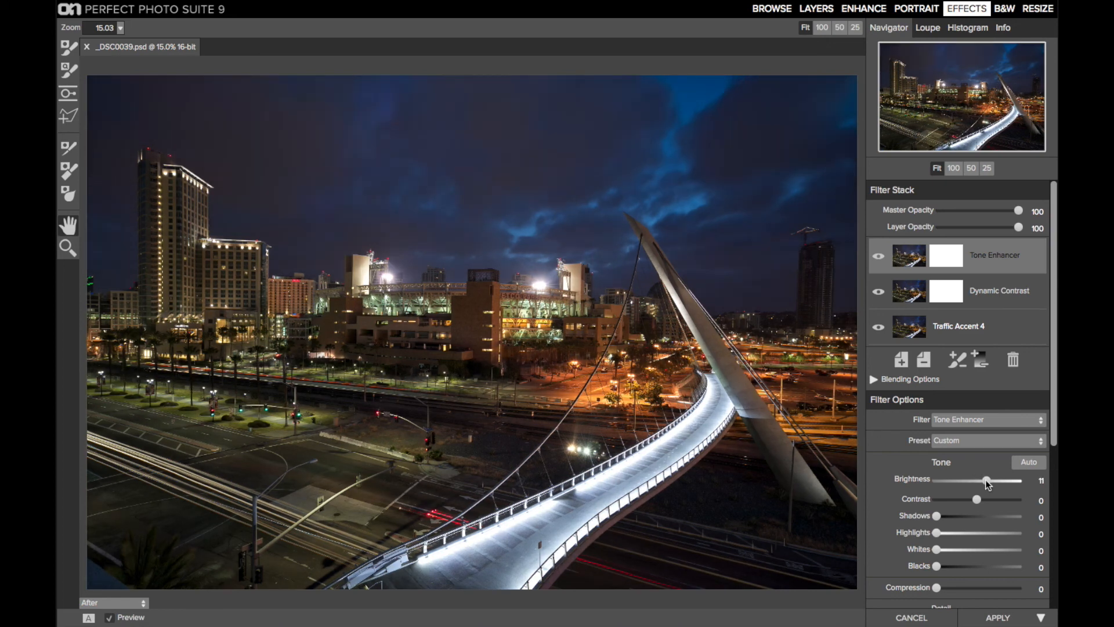
{"action": "left_click_drag", "start_coordinate": [988, 484], "coordinate": [985, 484]}
{"action": "scroll", "coordinate": [947, 553], "scroll_direction": "down", "scroll_amount": 5}
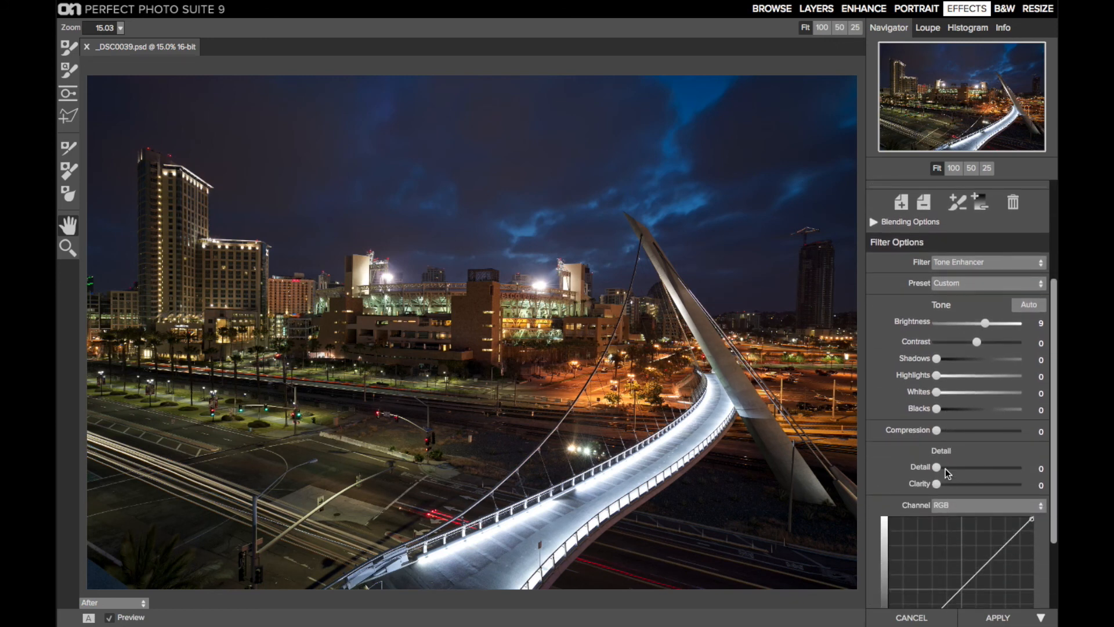
{"action": "left_click", "coordinate": [946, 468]}
{"action": "left_click_drag", "start_coordinate": [946, 468], "coordinate": [949, 468]}
{"action": "scroll", "coordinate": [950, 471], "scroll_direction": "up", "scroll_amount": 5}
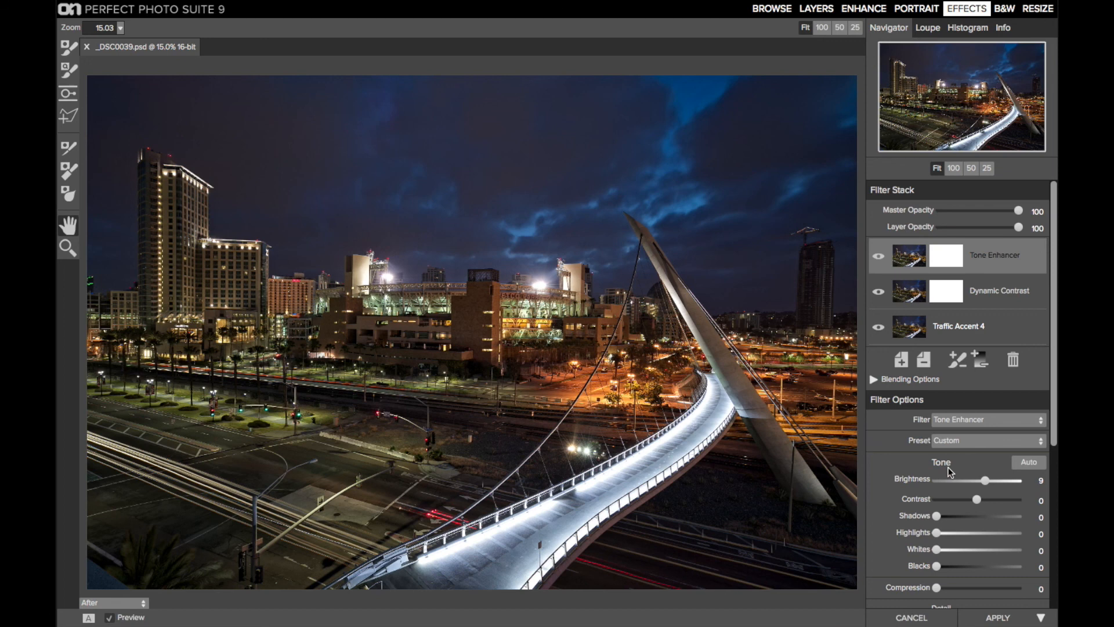
Step: Place a masking bug with the Center shape and 100 opacity over the stadium on the Tone Enhancer filter
{"action": "left_click", "coordinate": [68, 93]}
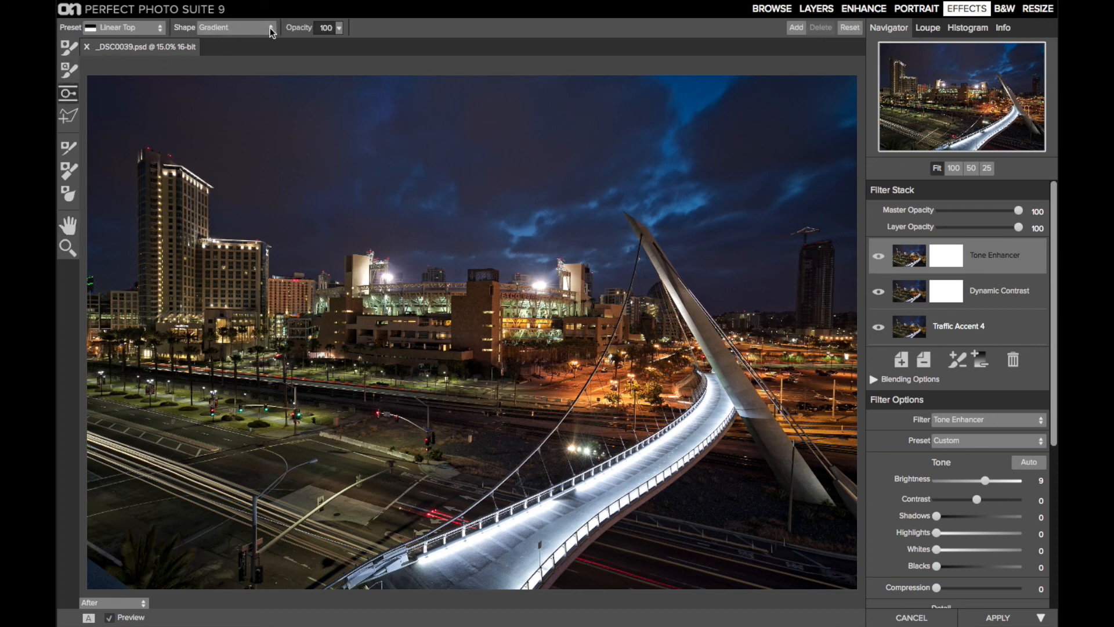
{"action": "left_click", "coordinate": [271, 32]}
{"action": "left_click", "coordinate": [262, 40]}
{"action": "left_click", "coordinate": [386, 316]}
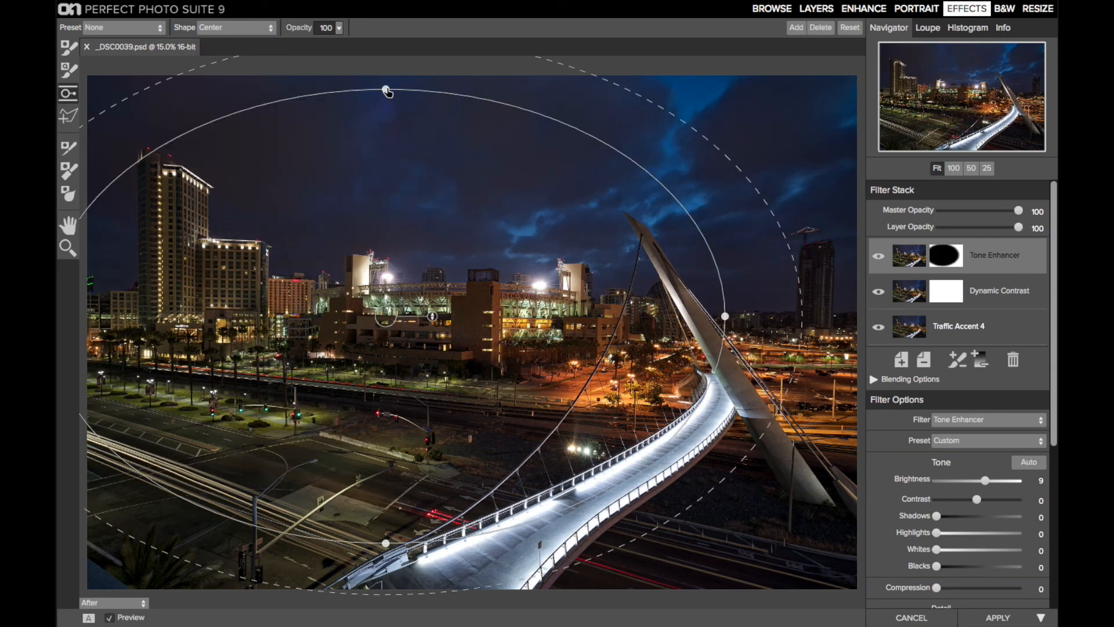
Step: Reshape the masking bug into a flat, tilted ellipse around the stadium and nearby buildings, with a wider feathered edge
{"action": "left_click_drag", "start_coordinate": [385, 91], "coordinate": [386, 218]}
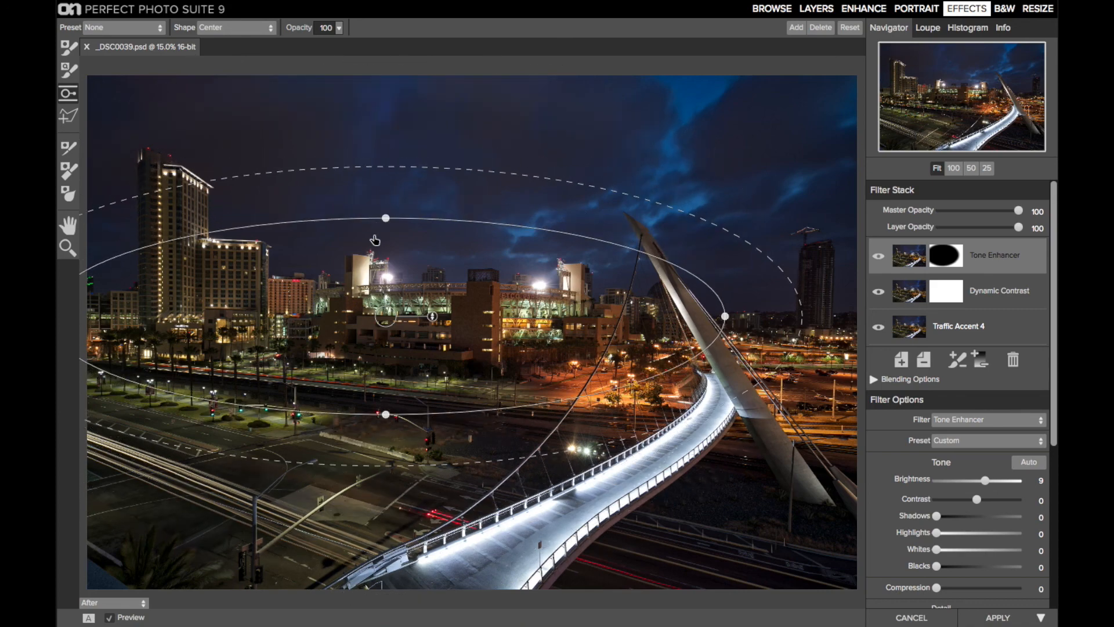
{"action": "left_click_drag", "start_coordinate": [677, 336], "coordinate": [657, 338]}
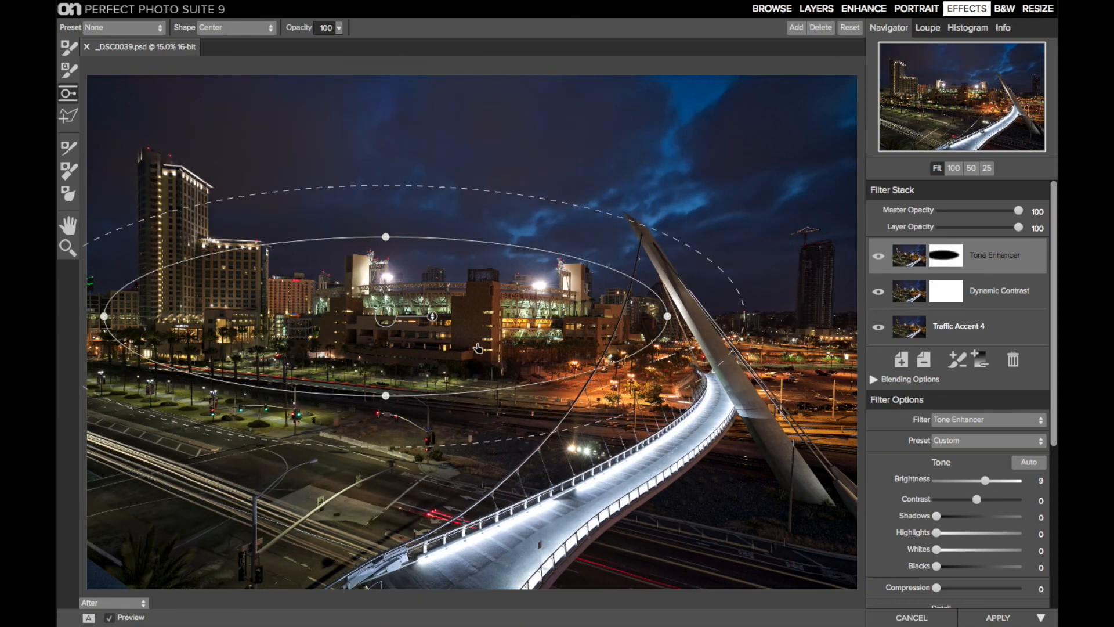
{"action": "left_click_drag", "start_coordinate": [432, 317], "coordinate": [403, 339]}
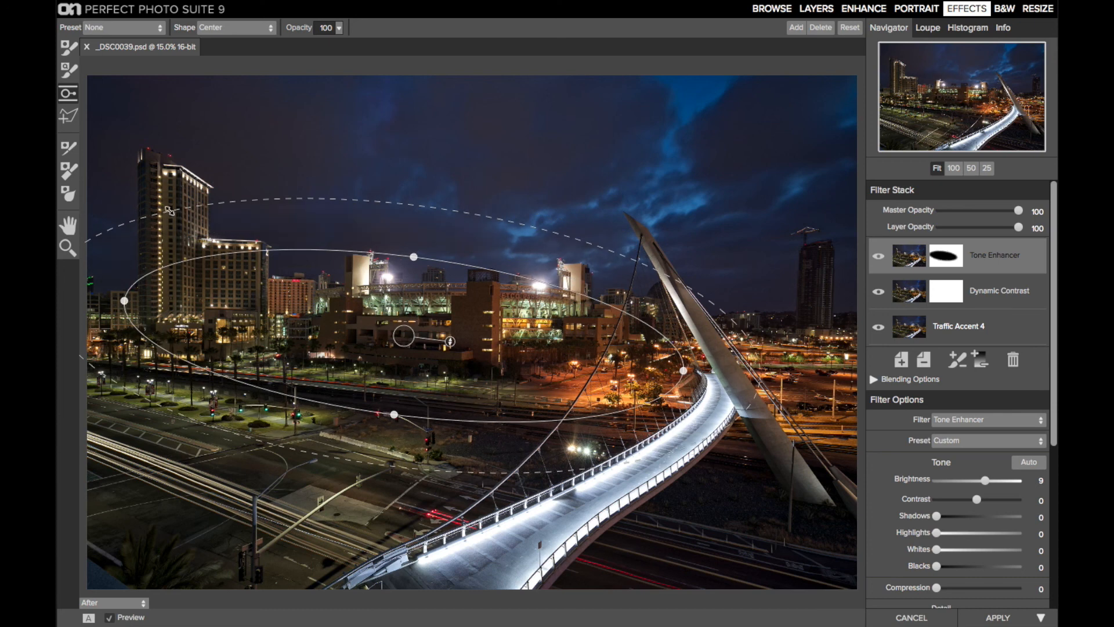
{"action": "left_click_drag", "start_coordinate": [169, 210], "coordinate": [161, 199]}
{"action": "left_click_drag", "start_coordinate": [395, 417], "coordinate": [382, 467]}
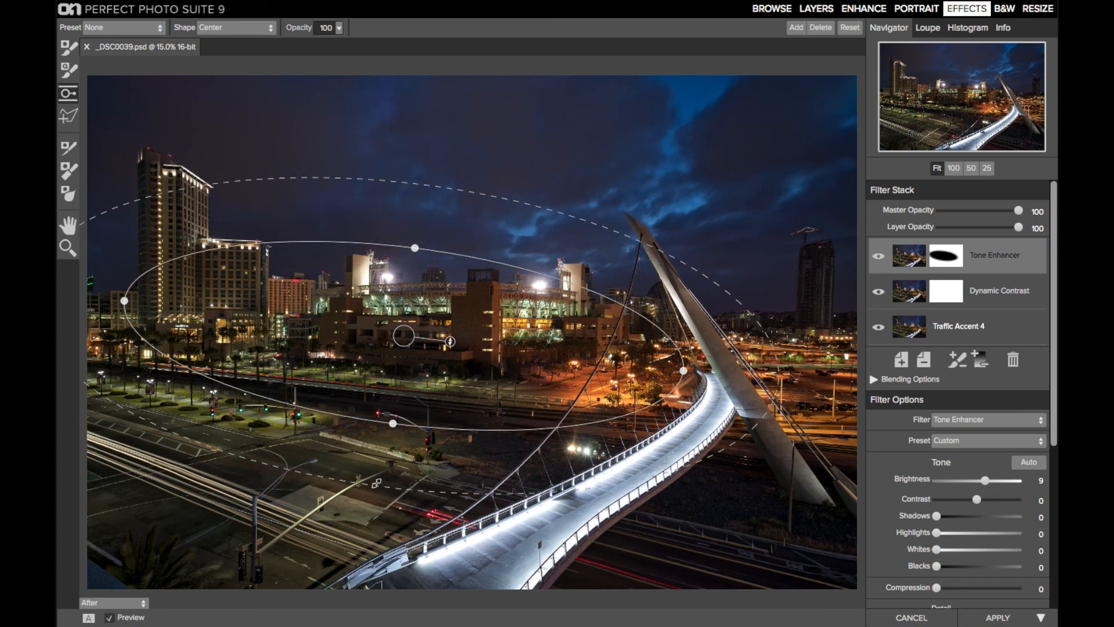
Step: Compare the image with and without the Tone Enhancer filter, and invert the filter's mask
{"action": "left_click", "coordinate": [881, 256]}
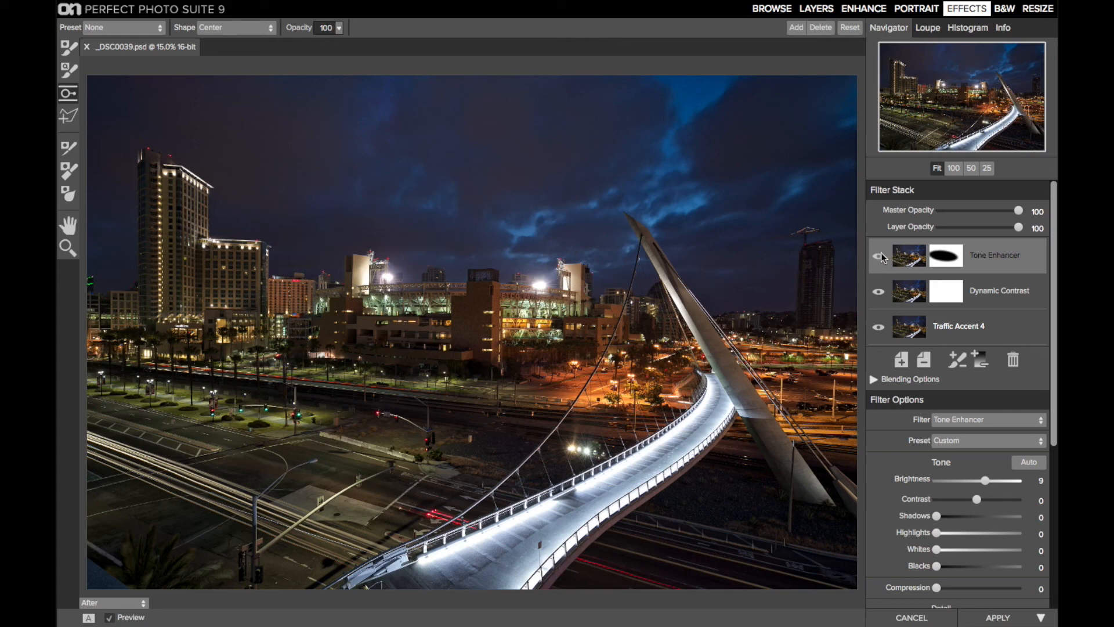
{"action": "left_click", "coordinate": [881, 255]}
{"action": "mouse_move", "coordinate": [302, 7]}
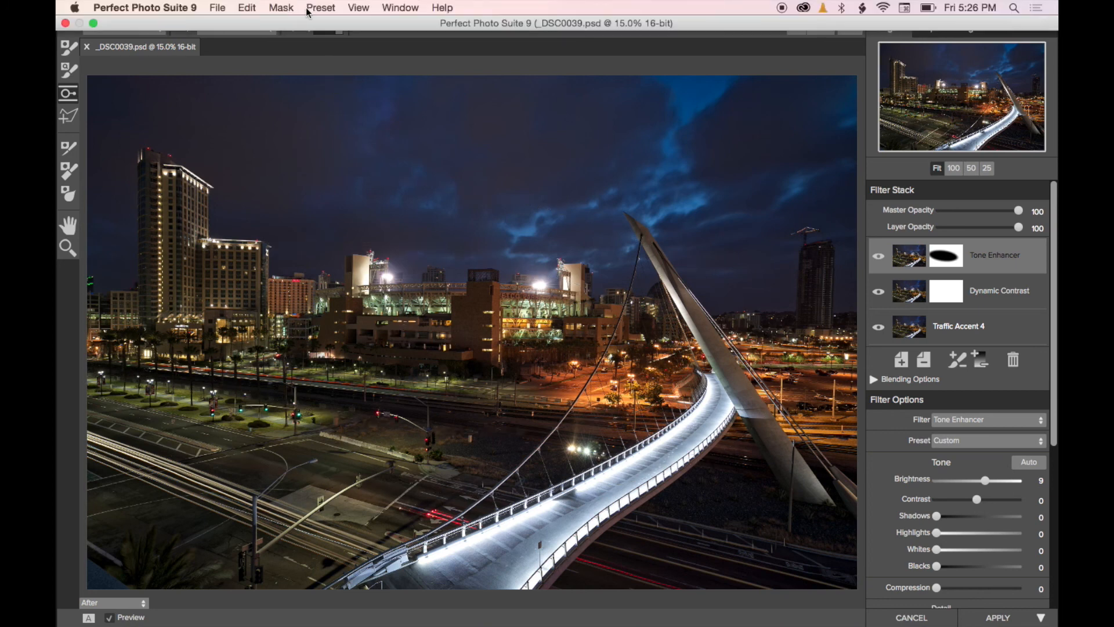
{"action": "left_click", "coordinate": [284, 8]}
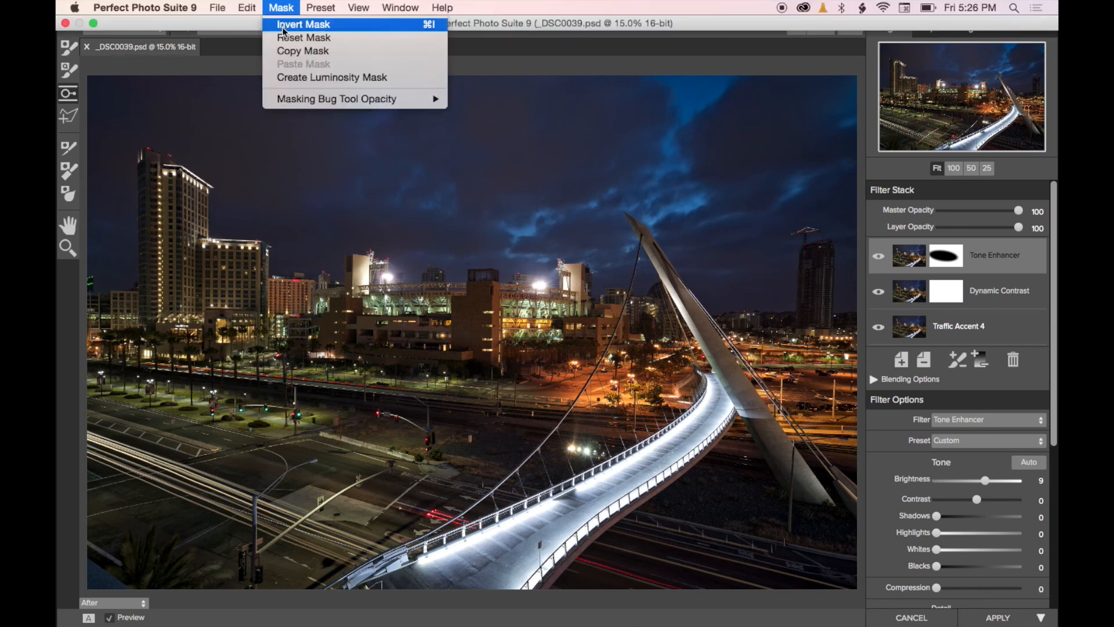
{"action": "left_click", "coordinate": [285, 28]}
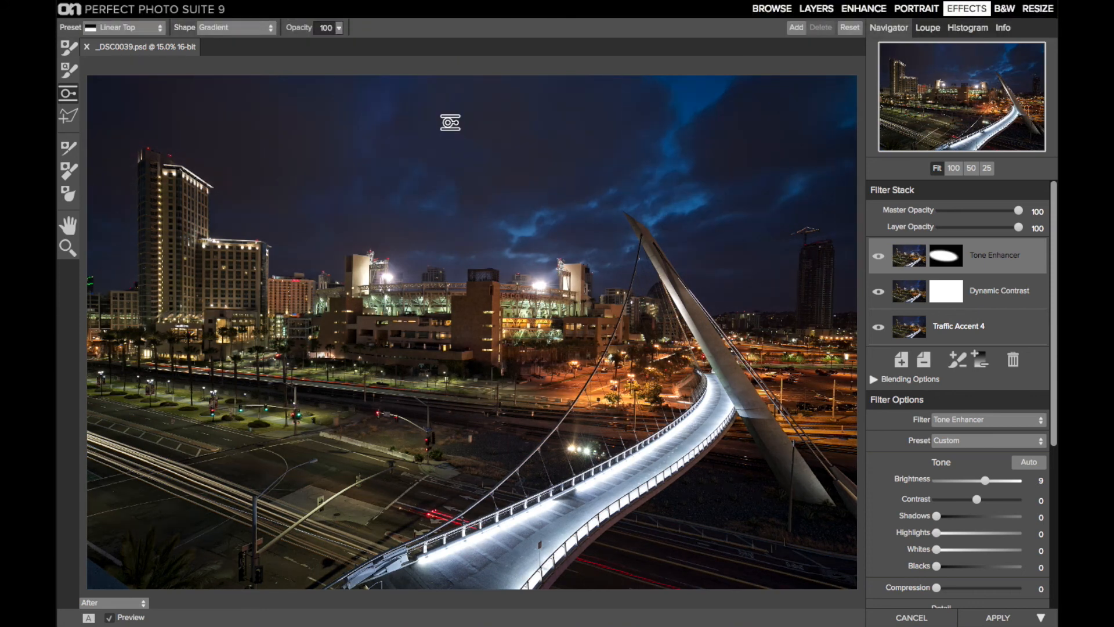
Step: Lower the Tone Enhancer's layer opacity to 46 and compare the image with and without the filter
{"action": "left_click_drag", "start_coordinate": [1018, 227], "coordinate": [977, 231]}
{"action": "left_click", "coordinate": [879, 257]}
{"action": "left_click", "coordinate": [878, 259]}
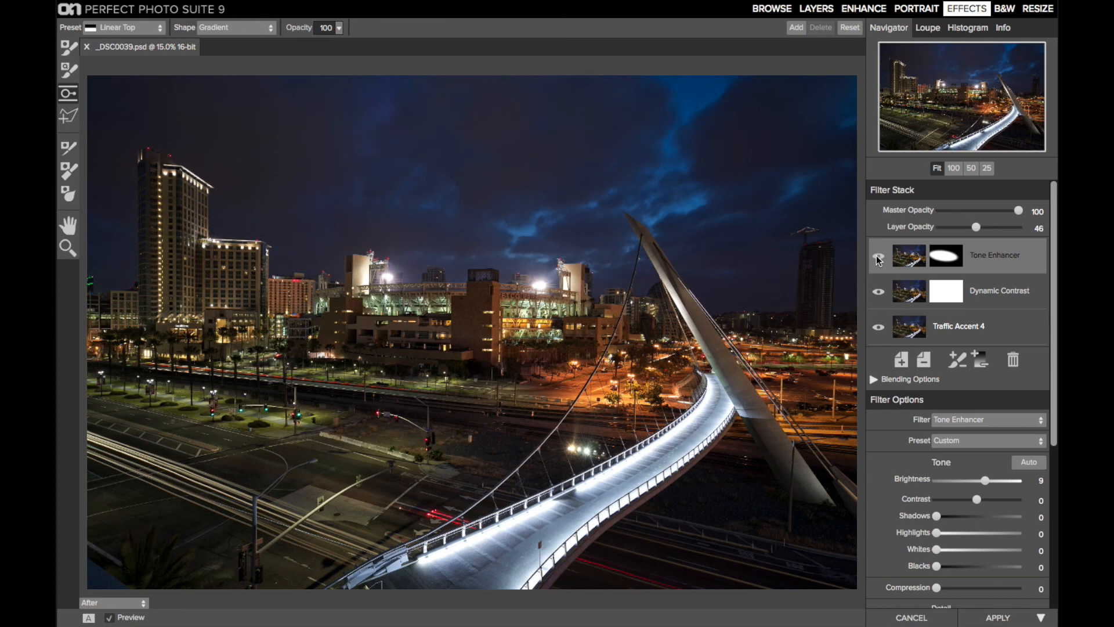